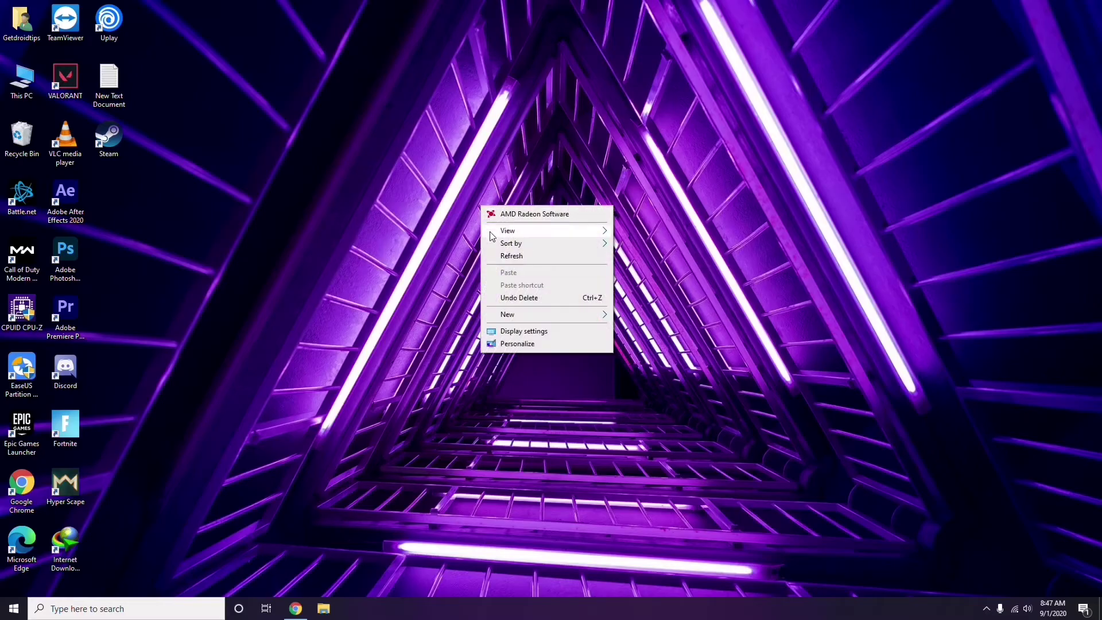
{"action": "left_click", "coordinate": [509, 258]}
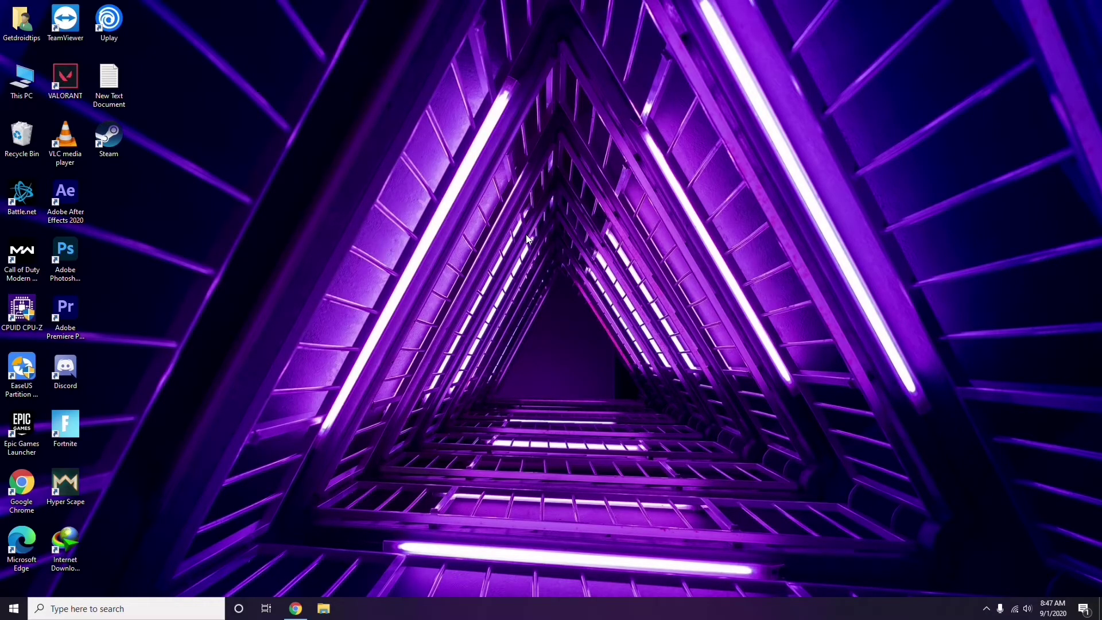
{"action": "right_click", "coordinate": [419, 161]}
{"action": "left_click", "coordinate": [446, 210]}
Open Computer Management for This PC, view the device categories in Device Manager, and close the window
{"action": "right_click", "coordinate": [23, 94]}
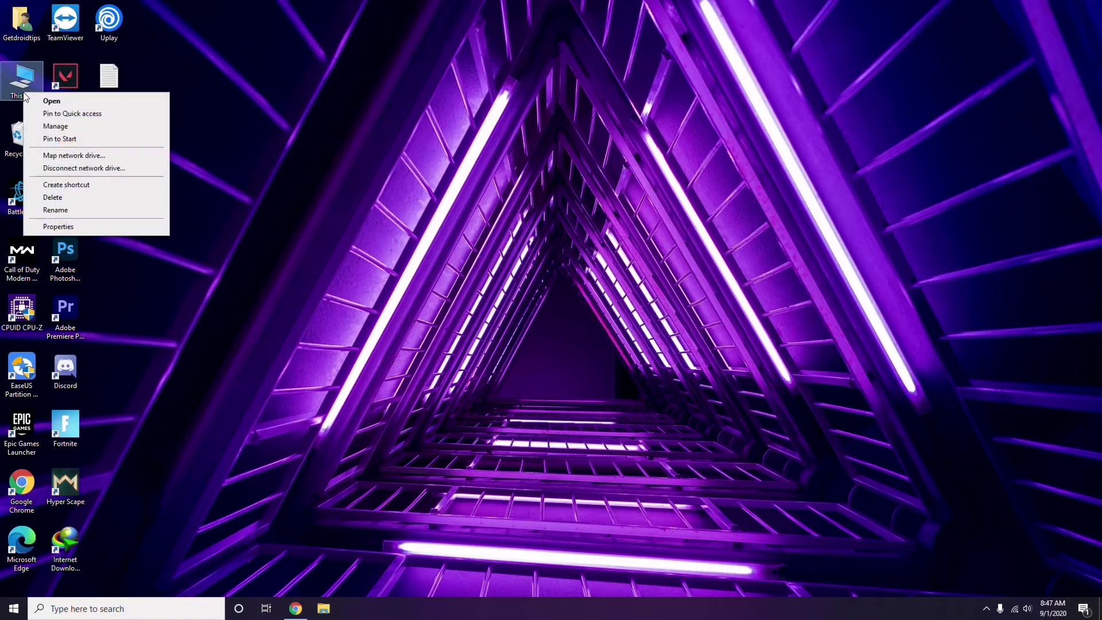
{"action": "left_click", "coordinate": [60, 126]}
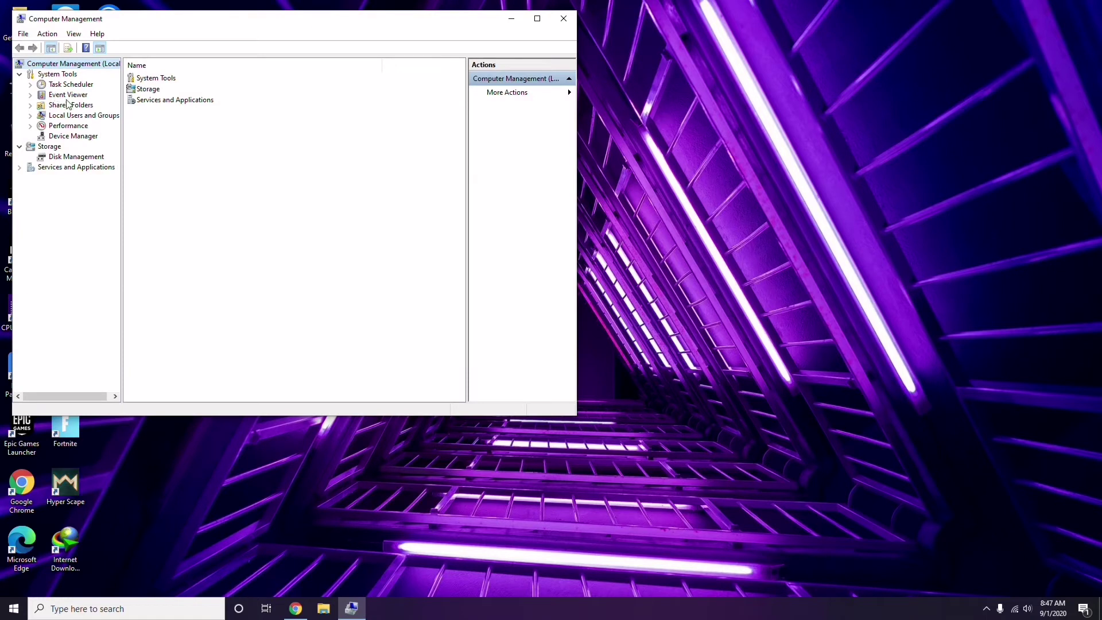
{"action": "left_click", "coordinate": [67, 136]}
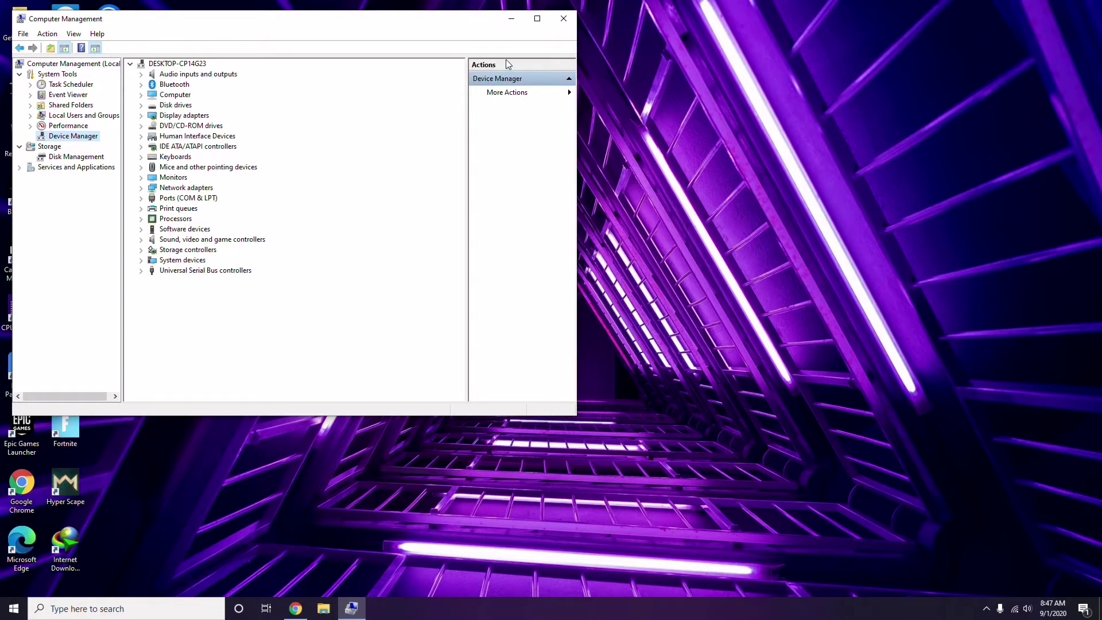
{"action": "left_click", "coordinate": [563, 19]}
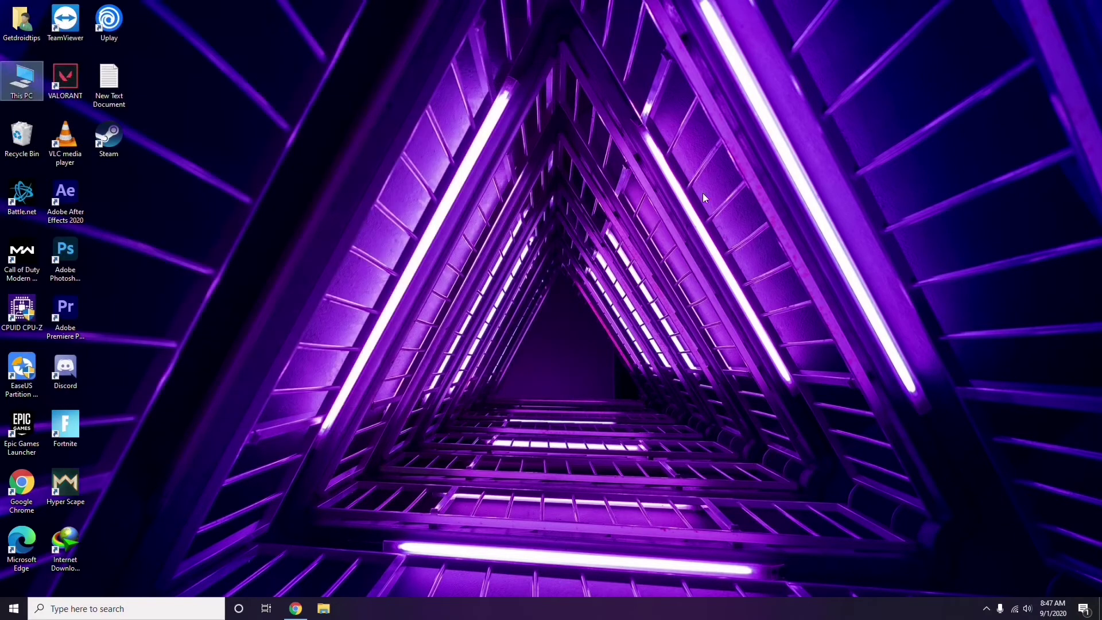
Switch to AMD Radeon Software, review its System, Graphics, Display and Home pages for driver information, and close it
{"action": "left_click", "coordinate": [987, 613]}
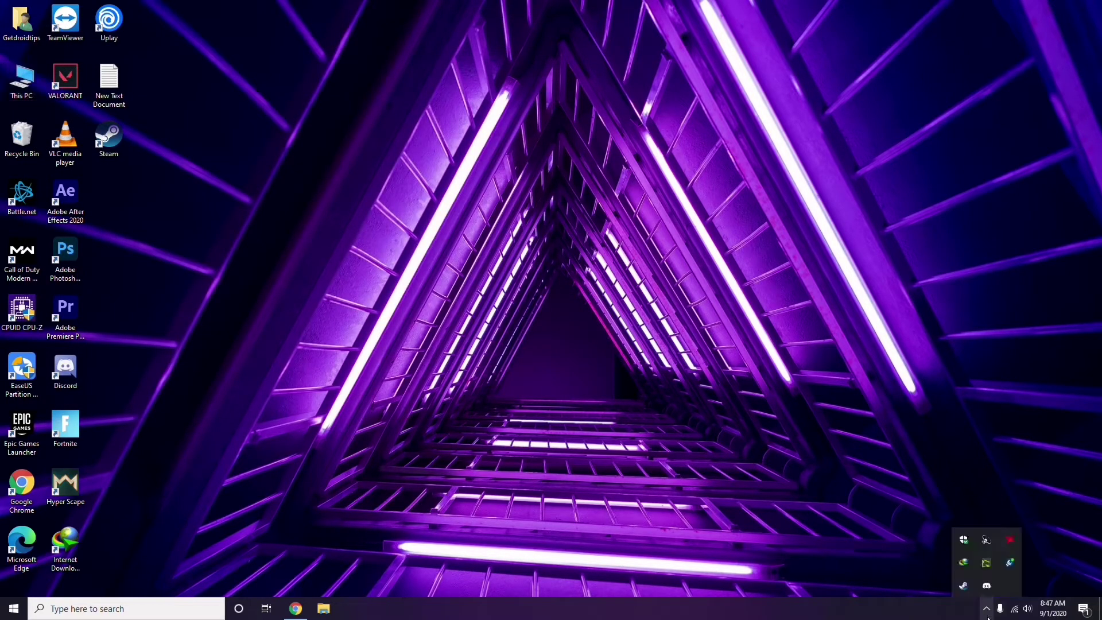
{"action": "left_click", "coordinate": [1009, 540]}
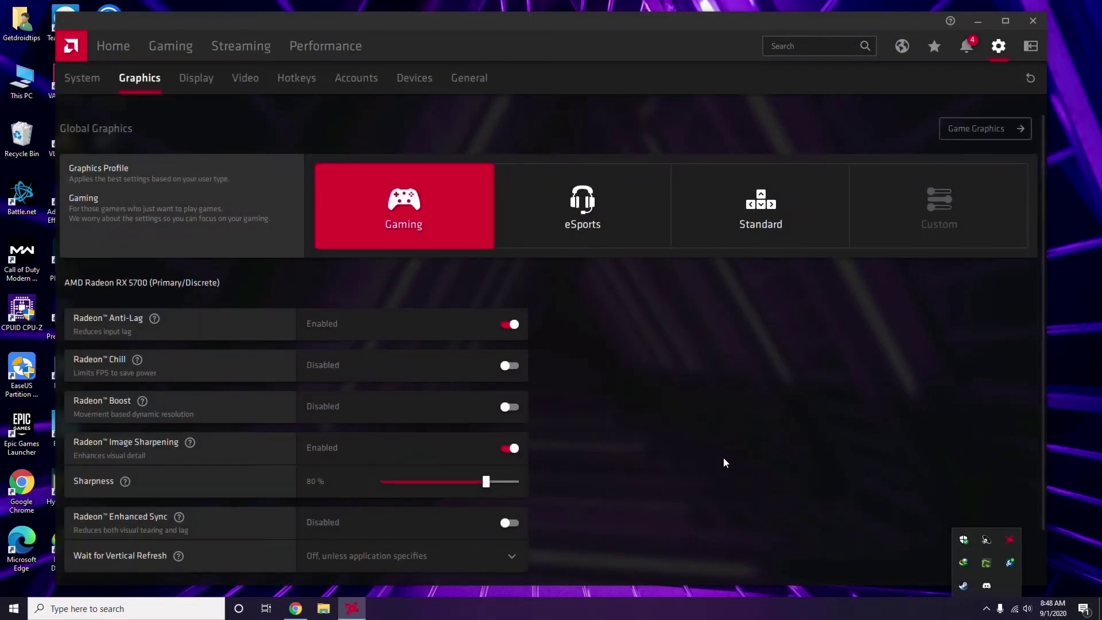
{"action": "left_click", "coordinate": [94, 82]}
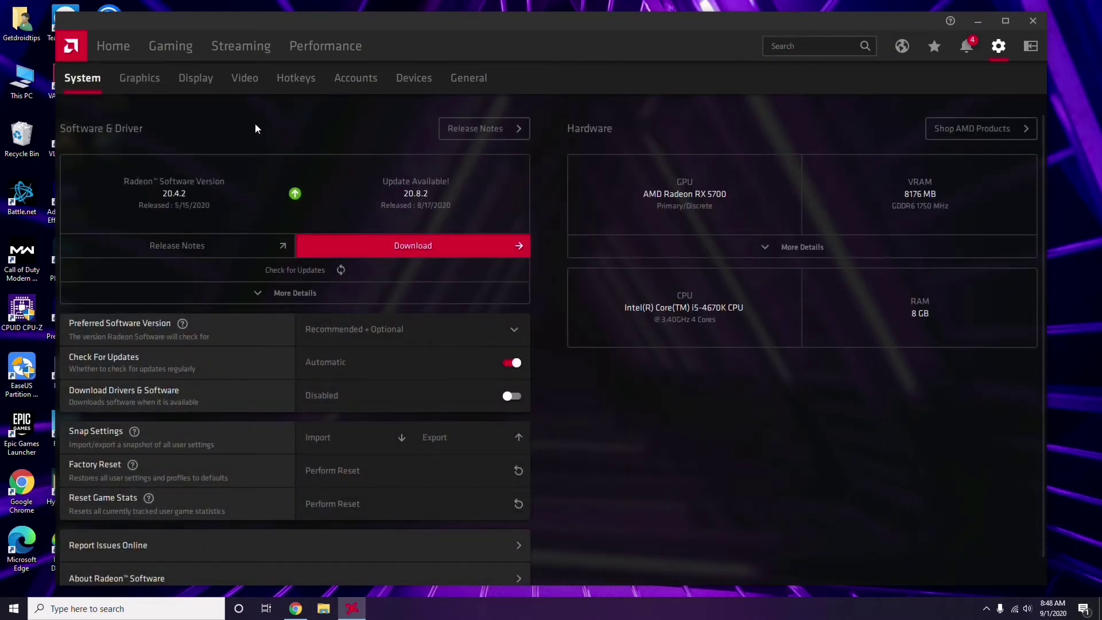
{"action": "left_click", "coordinate": [136, 81]}
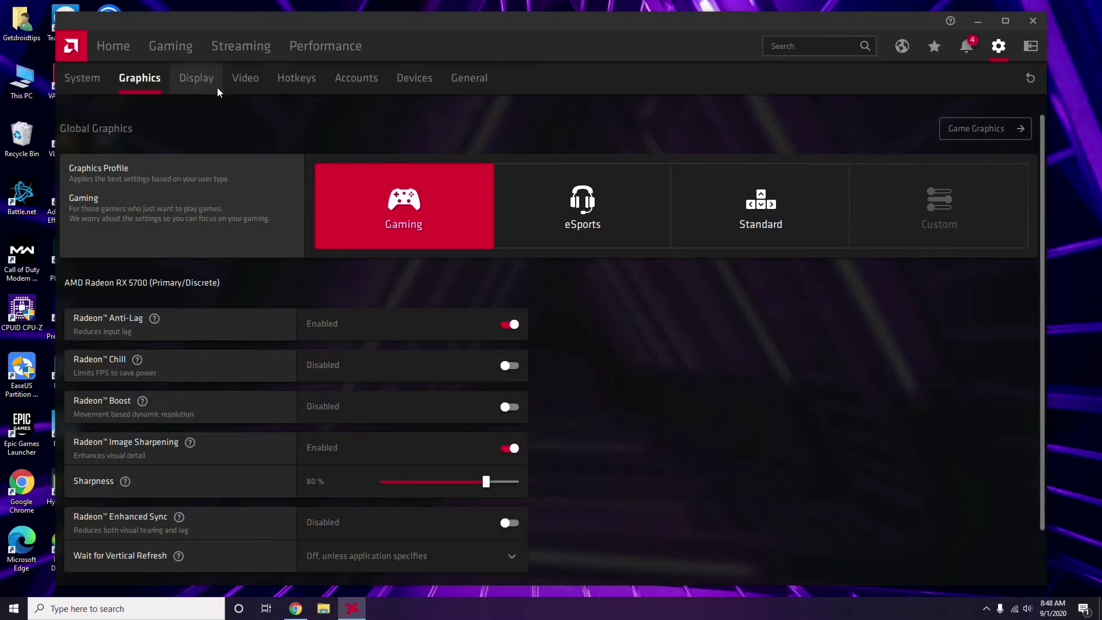
{"action": "left_click", "coordinate": [209, 87]}
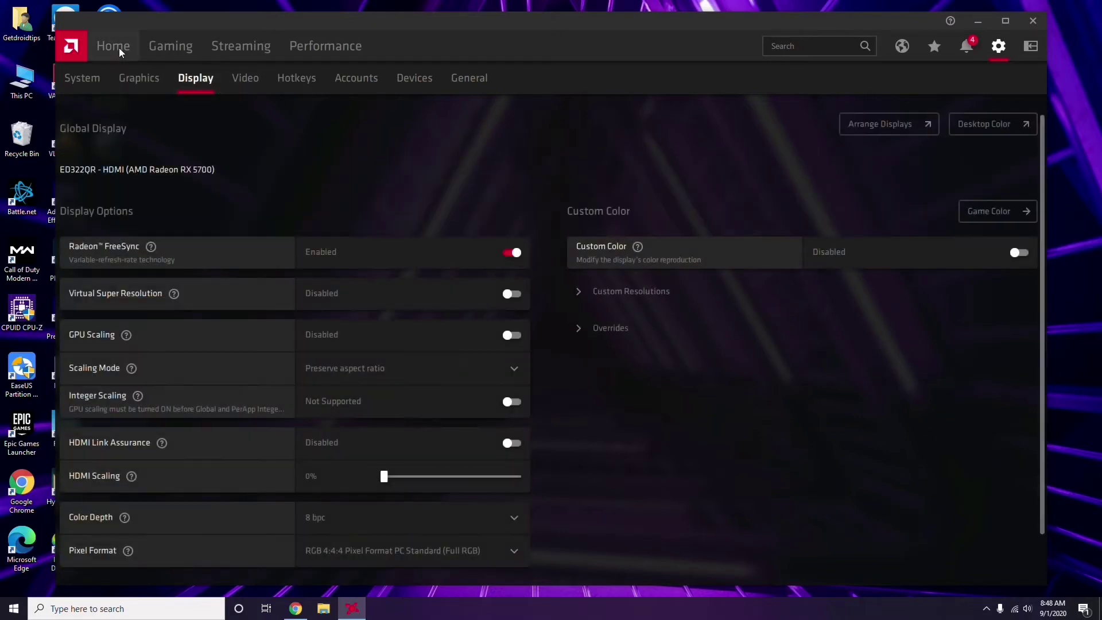
{"action": "left_click", "coordinate": [120, 52]}
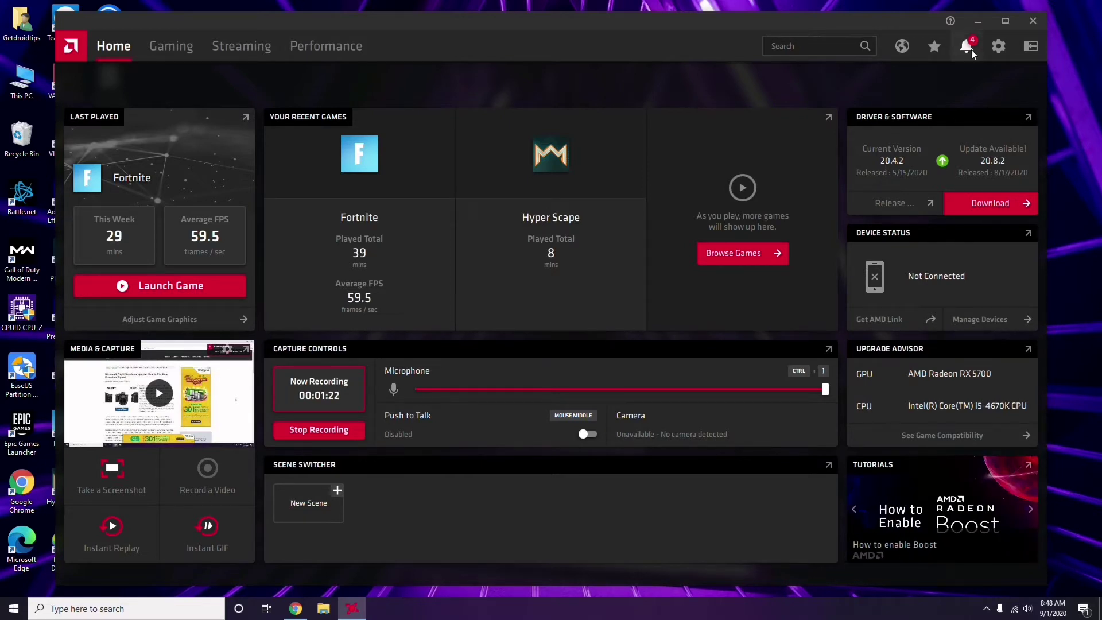
{"action": "left_click", "coordinate": [1038, 22]}
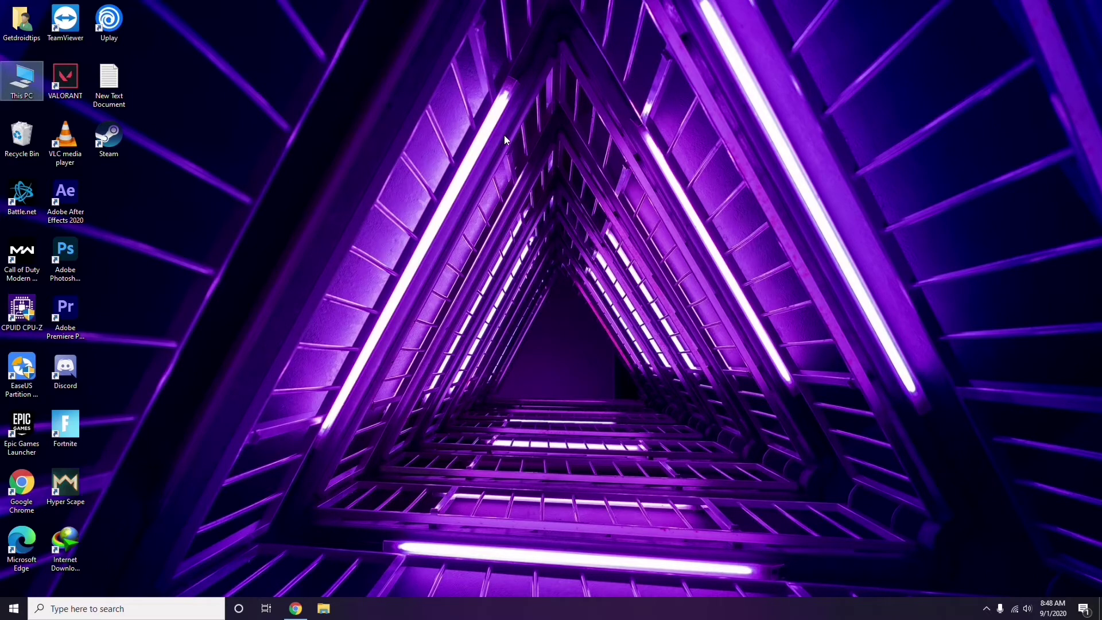
{"action": "right_click", "coordinate": [231, 148]}
{"action": "left_click", "coordinate": [249, 201]}
Switch to Steam, disable the Steam Overlay while in-game, save the settings, and close Steam's window
{"action": "double_click", "coordinate": [109, 141]}
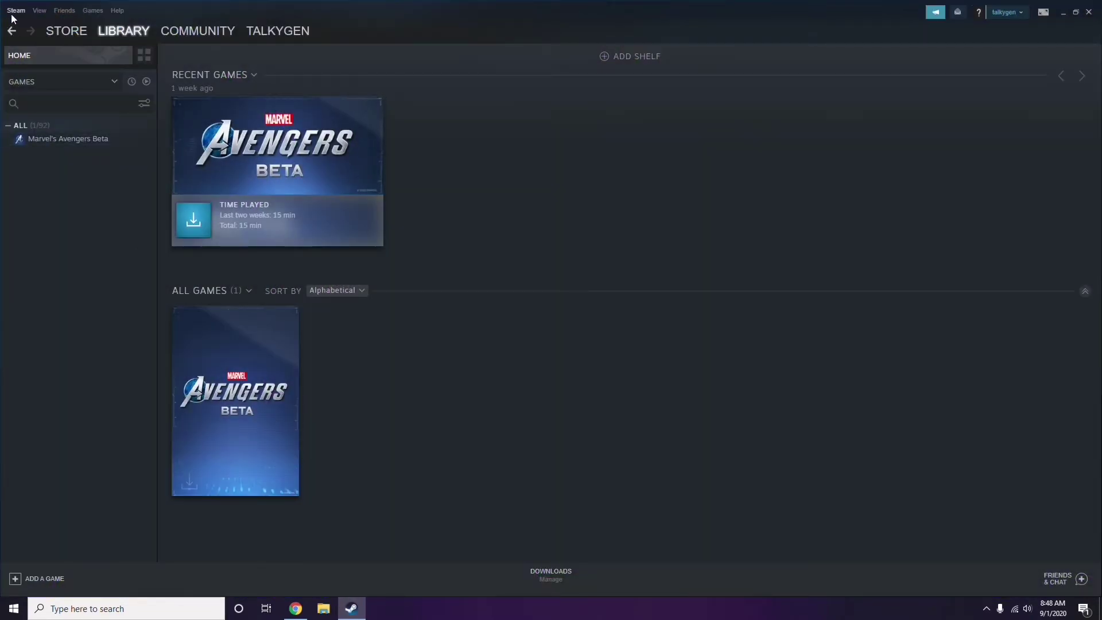
{"action": "left_click", "coordinate": [15, 11]}
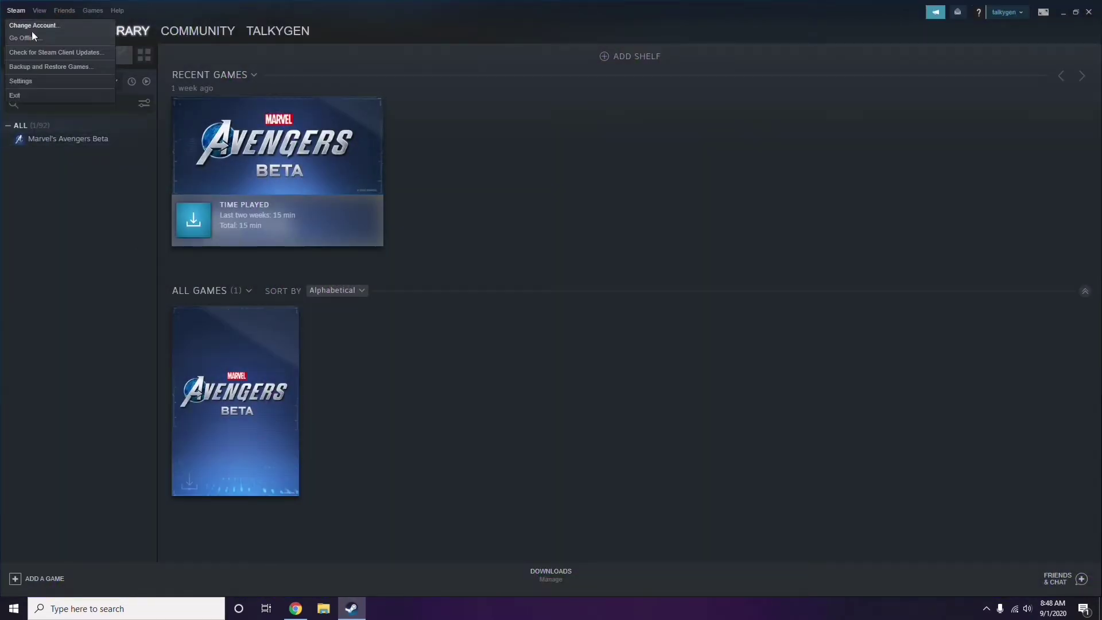
{"action": "left_click", "coordinate": [36, 82]}
{"action": "left_click_drag", "start_coordinate": [669, 219], "coordinate": [611, 127]}
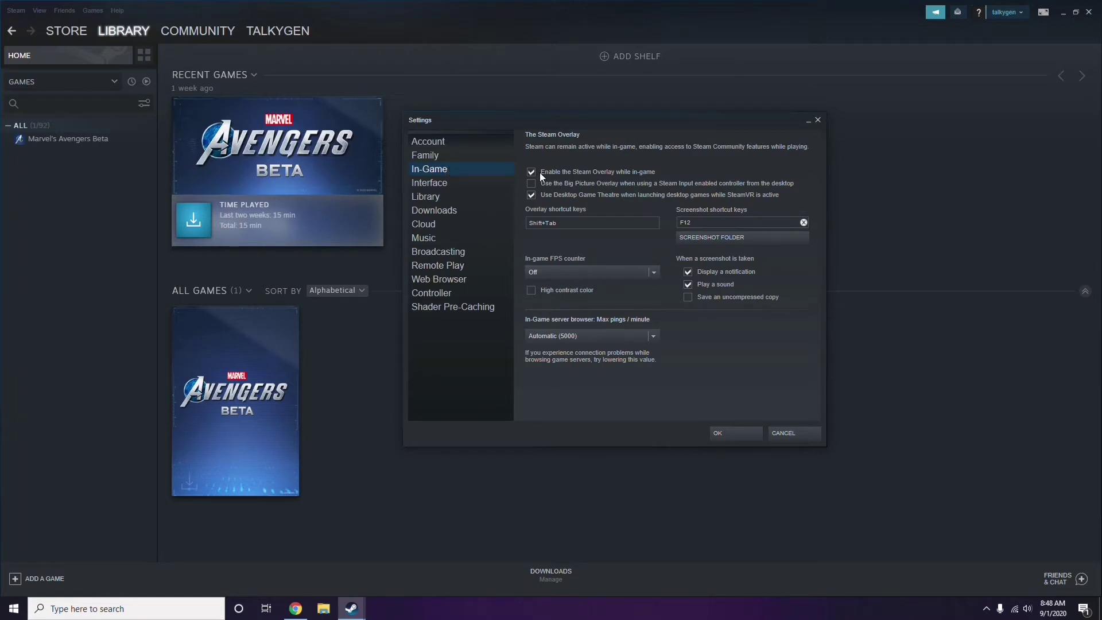
{"action": "left_click", "coordinate": [586, 173]}
{"action": "left_click", "coordinate": [724, 434]}
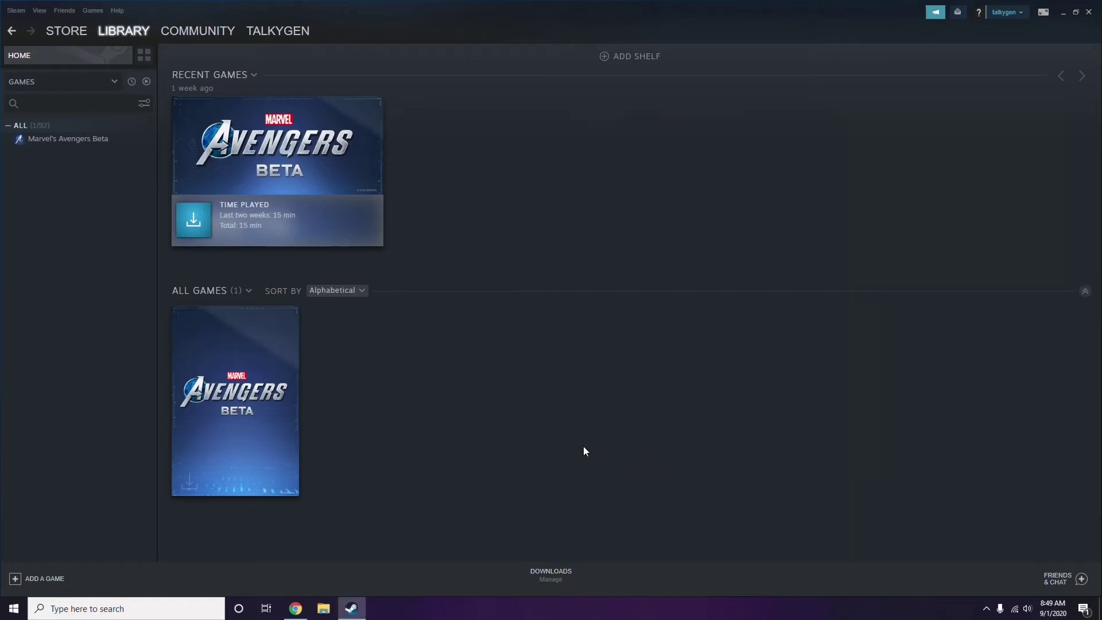
{"action": "left_click", "coordinate": [1088, 13]}
{"action": "right_click", "coordinate": [448, 184]}
{"action": "left_click", "coordinate": [479, 234]}
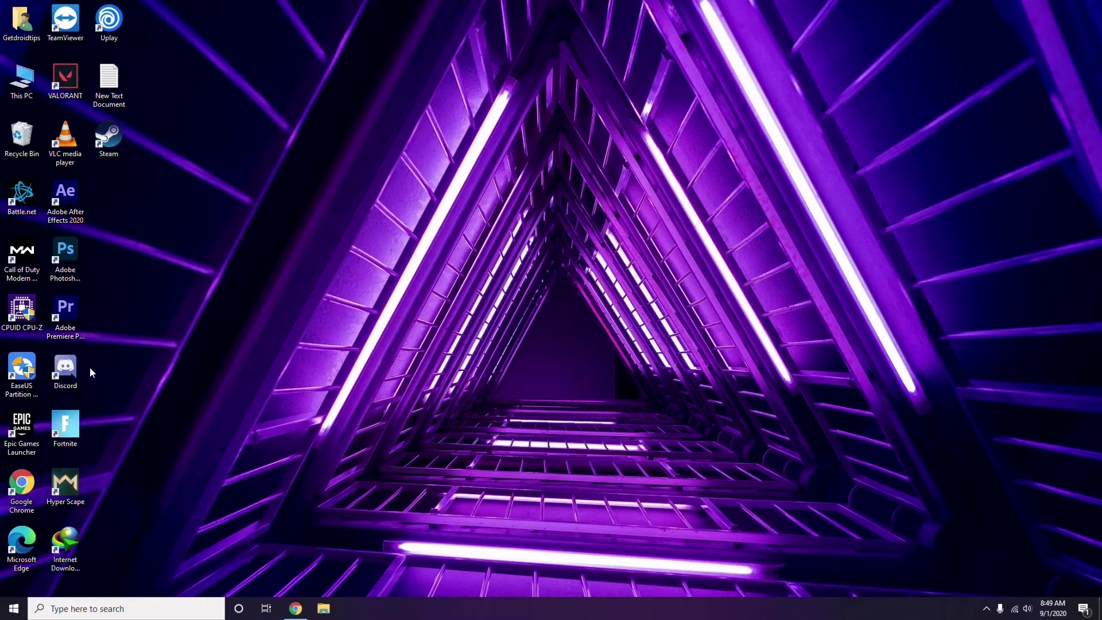
Switch to Discord and turn off the OpenH264 Video Codec provided by Cisco Systems in the Voice & Video settings
{"action": "double_click", "coordinate": [74, 368]}
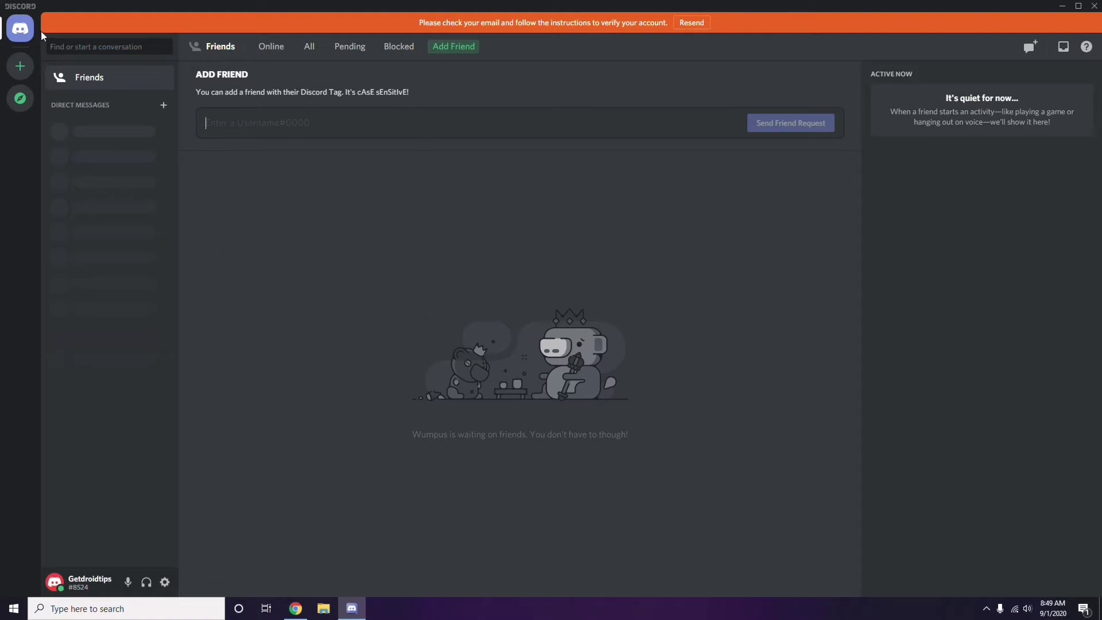
{"action": "left_click", "coordinate": [164, 583]}
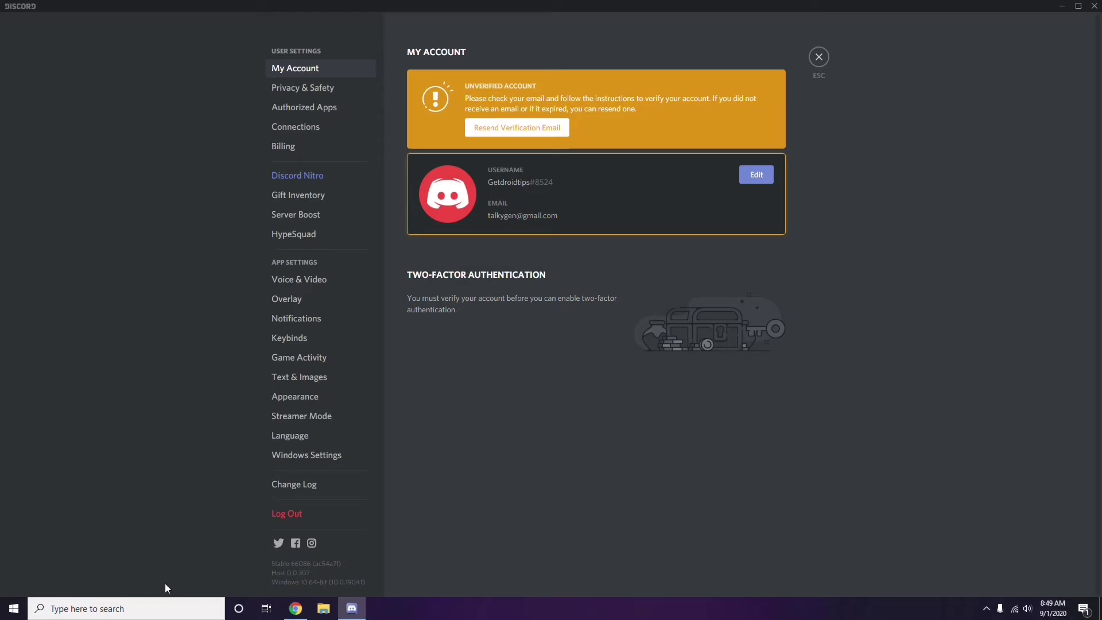
{"action": "left_click", "coordinate": [292, 281]}
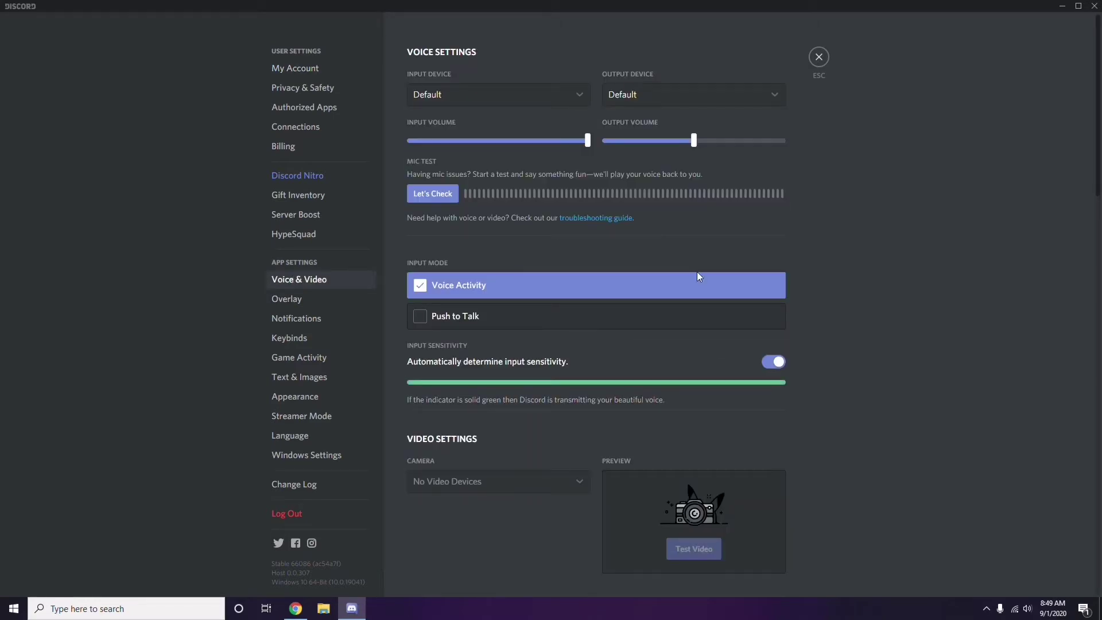
{"action": "scroll", "coordinate": [840, 281], "scroll_direction": "down", "scroll_amount": 8}
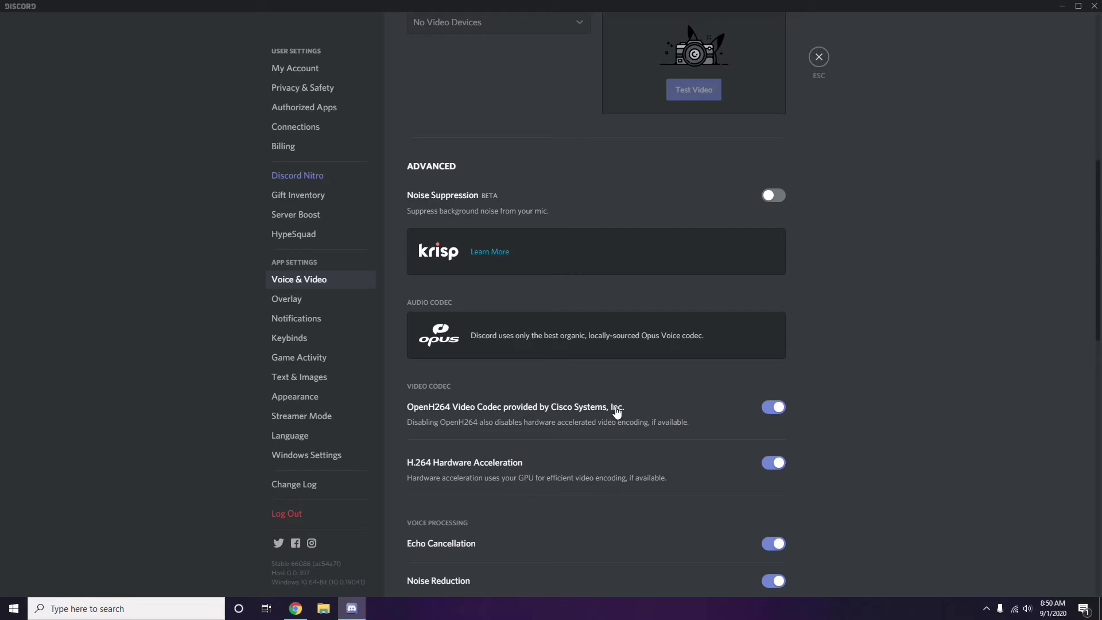
{"action": "left_click", "coordinate": [763, 411]}
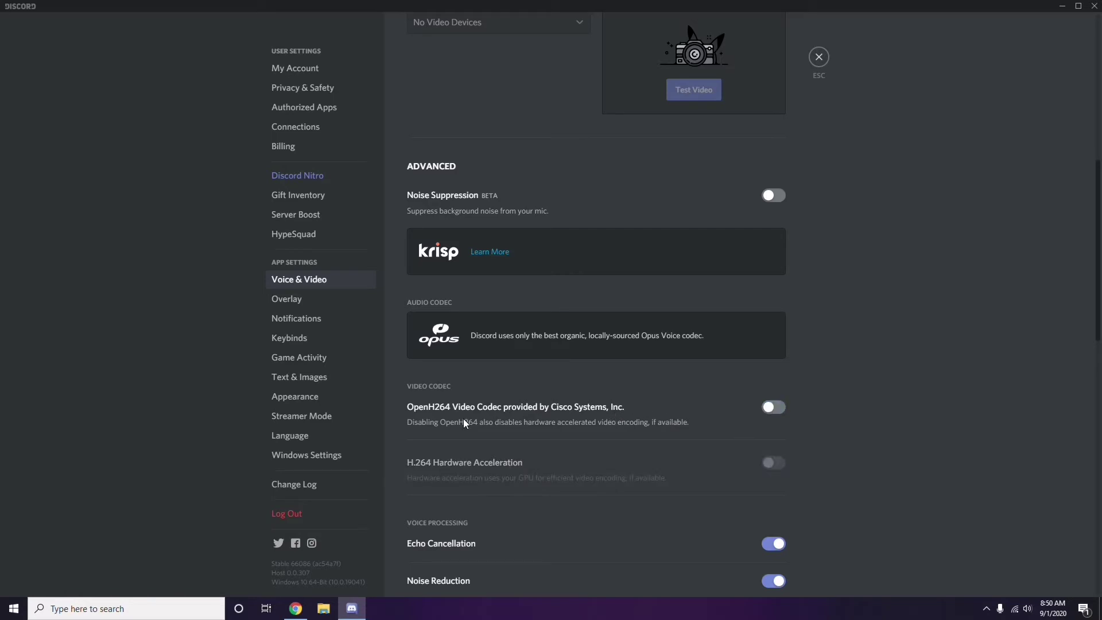
{"action": "scroll", "coordinate": [570, 412], "scroll_direction": "down", "scroll_amount": 2}
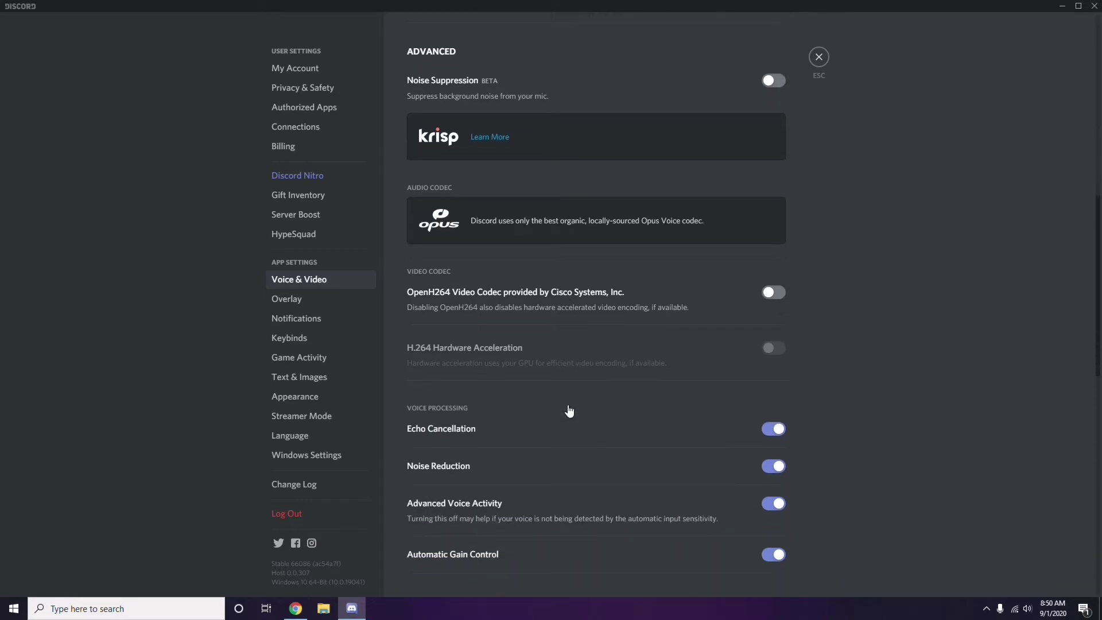
{"action": "scroll", "coordinate": [569, 412], "scroll_direction": "down", "scroll_amount": 4}
{"action": "scroll", "coordinate": [569, 411], "scroll_direction": "up", "scroll_amount": 1}
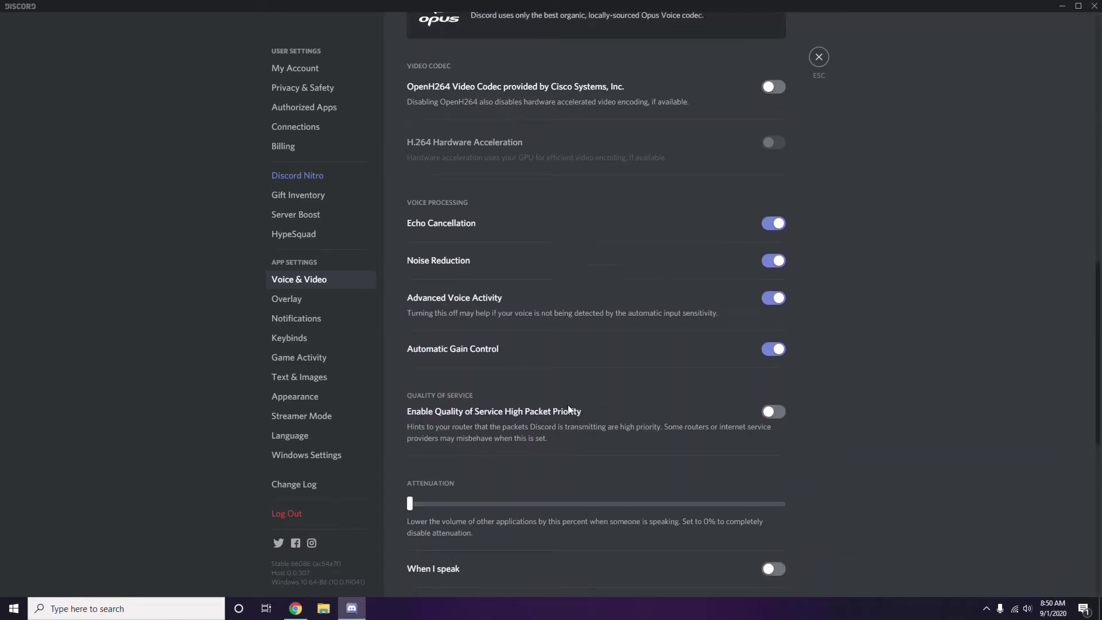
Turn off the in-game overlay in Discord's Overlay settings
{"action": "left_click", "coordinate": [289, 302]}
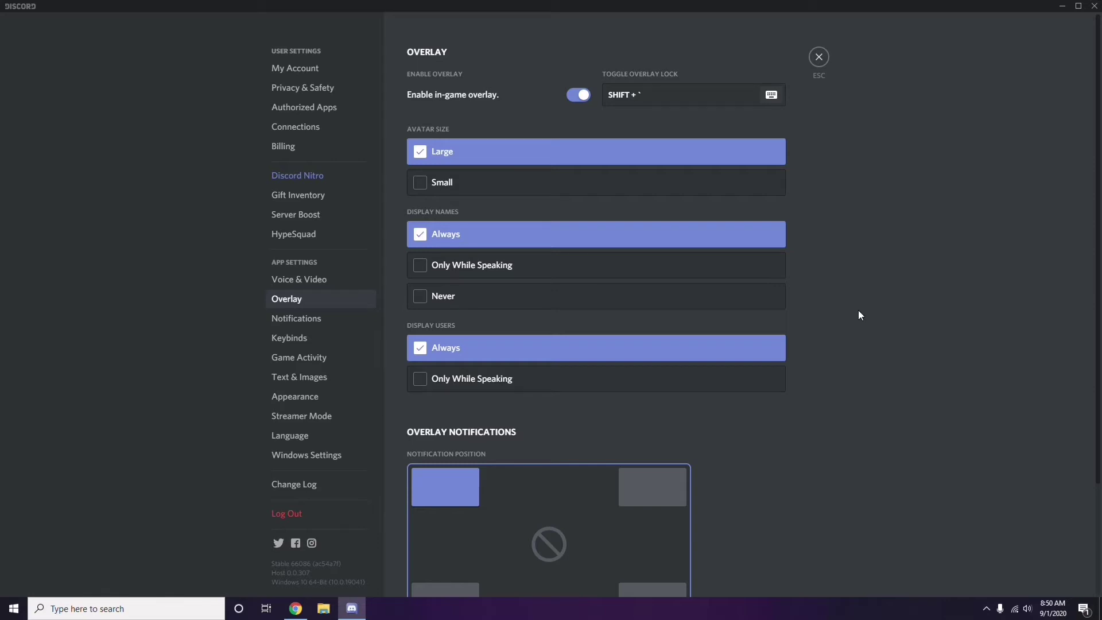
{"action": "scroll", "coordinate": [853, 302], "scroll_direction": "down", "scroll_amount": 1}
{"action": "scroll", "coordinate": [853, 302], "scroll_direction": "up", "scroll_amount": 1}
{"action": "left_click", "coordinate": [574, 96]}
Turn off Hardware Acceleration in Discord's Appearance settings, confirm the change, and minimize Discord
{"action": "left_click", "coordinate": [304, 400]}
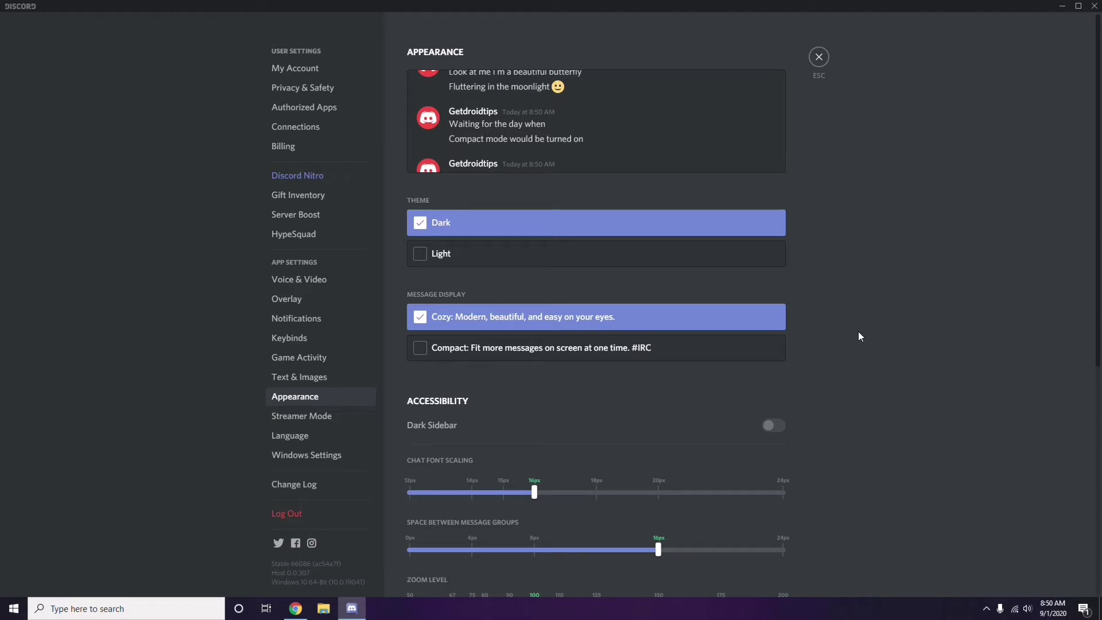
{"action": "scroll", "coordinate": [858, 332], "scroll_direction": "down", "scroll_amount": 6}
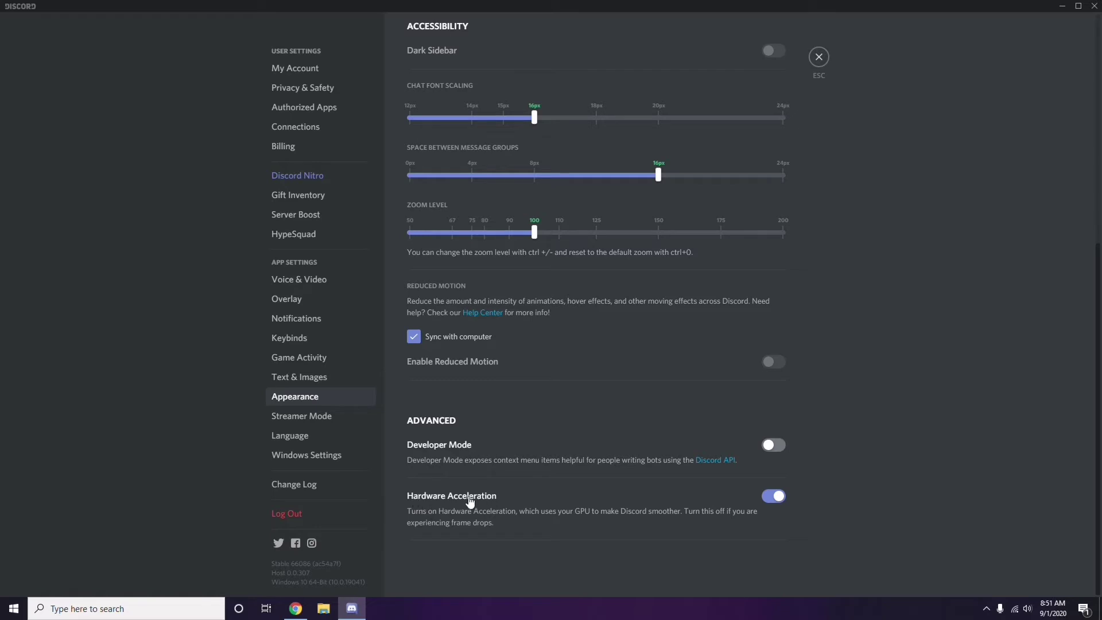
{"action": "left_click", "coordinate": [772, 497]}
{"action": "left_click", "coordinate": [631, 339]}
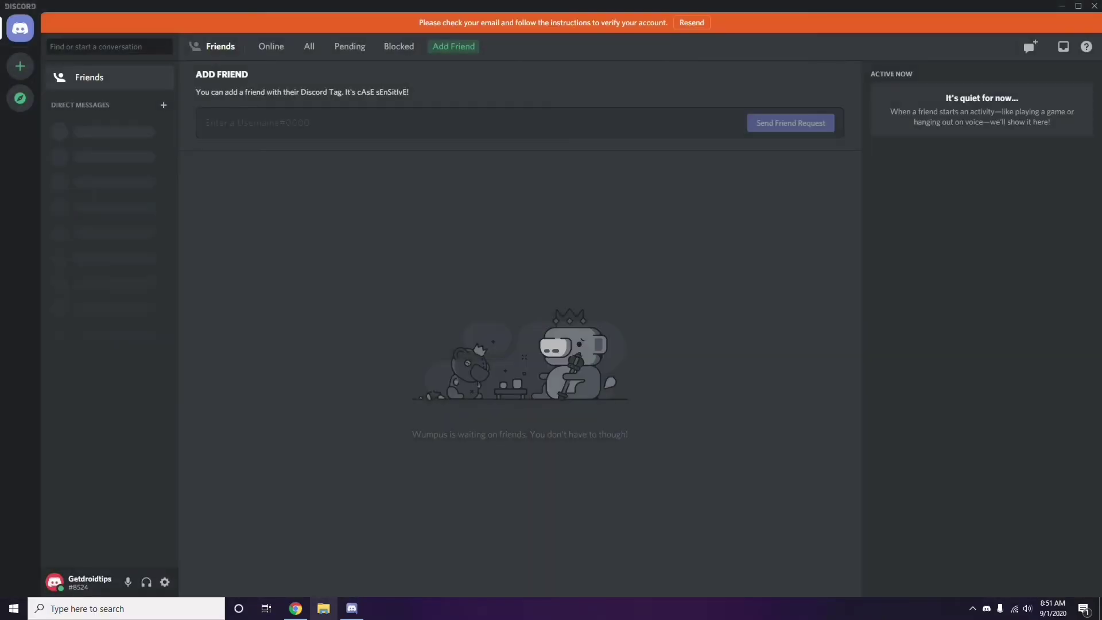
{"action": "left_click", "coordinate": [1063, 8]}
{"action": "right_click", "coordinate": [437, 147]}
{"action": "left_click", "coordinate": [466, 197]}
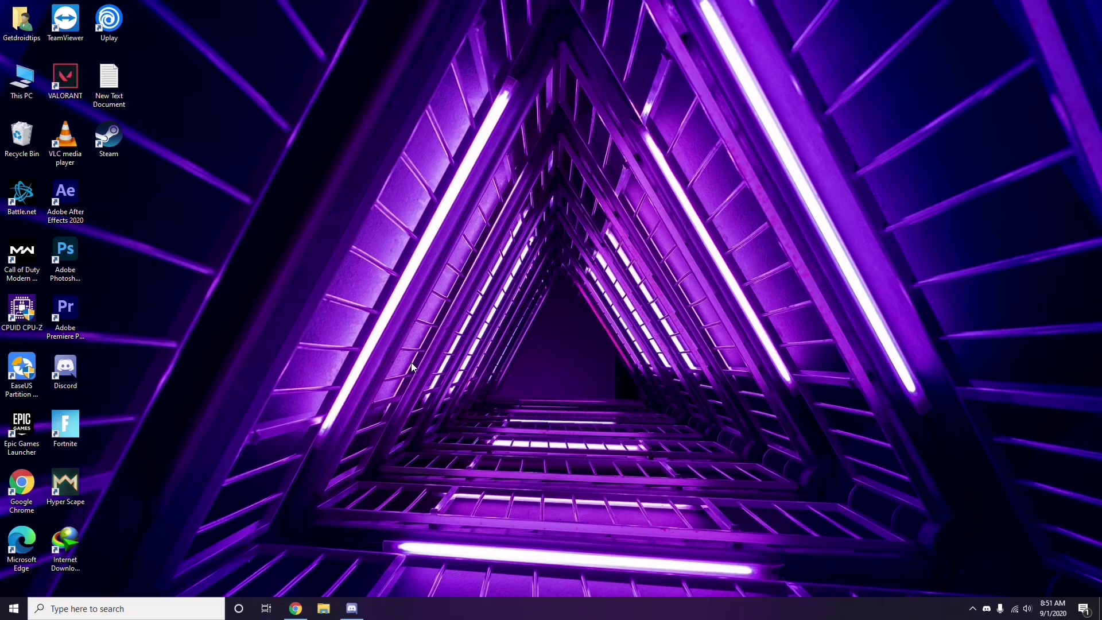
Search Windows for "windows" and open the Windows Update settings
{"action": "left_click", "coordinate": [88, 610]}
{"action": "type", "text": "windows"}
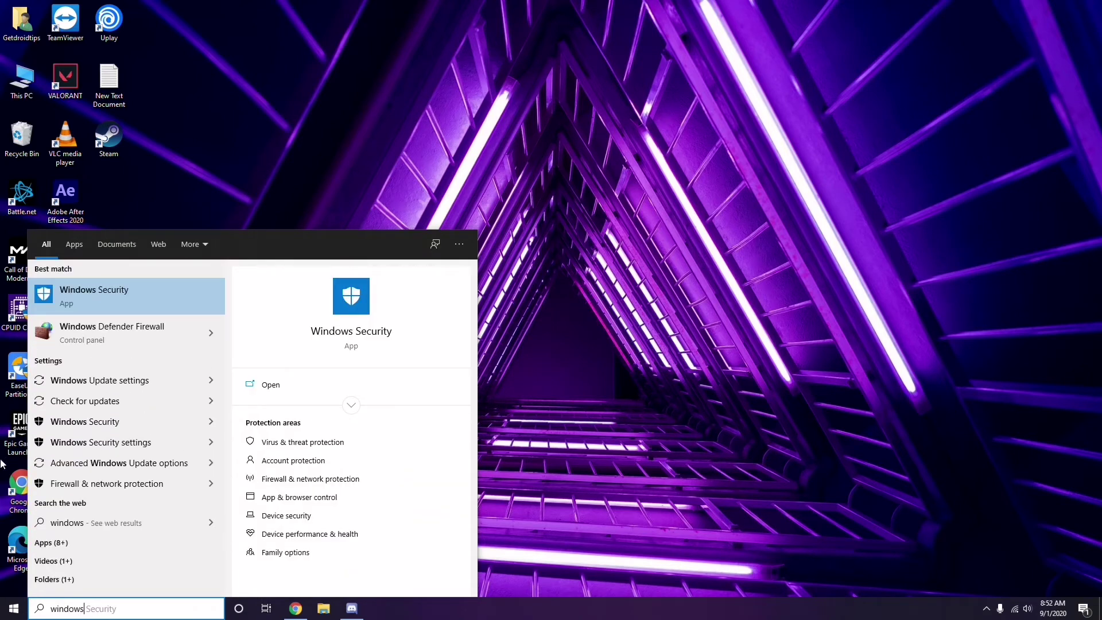
{"action": "left_click", "coordinate": [138, 381]}
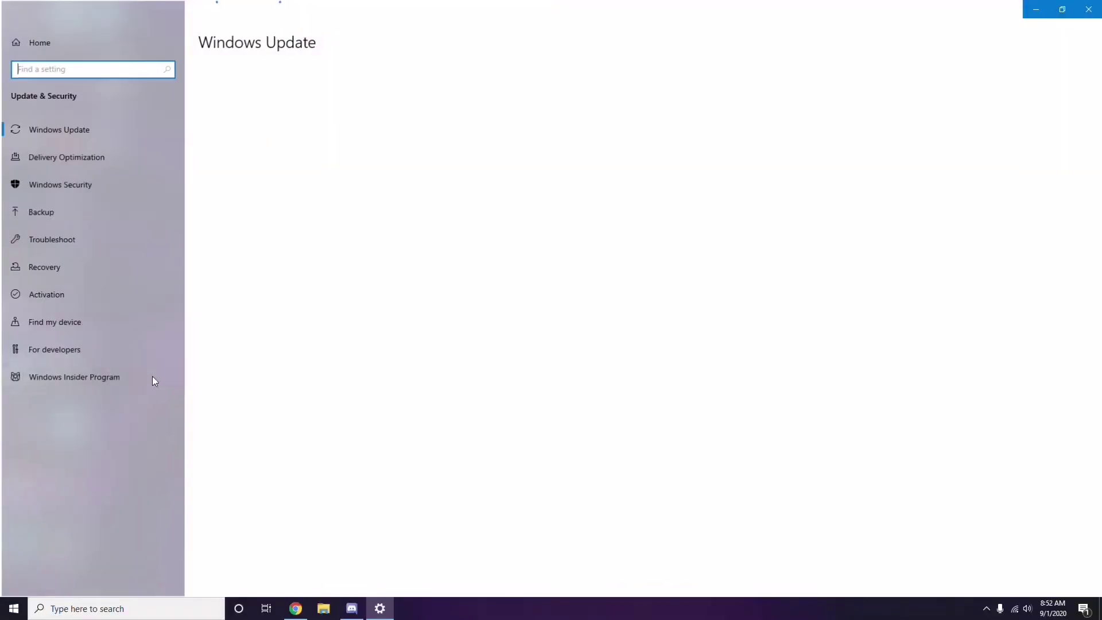
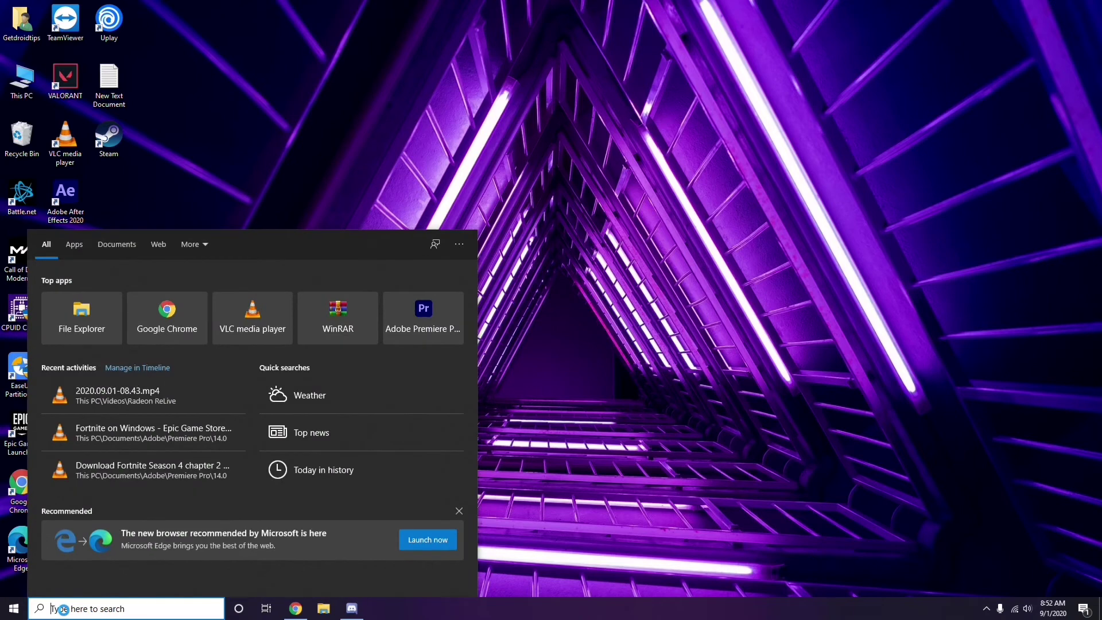
Search Windows for "settings", open Settings, and view the Windows Update history under Update & Security
{"action": "type", "text": "sett"}
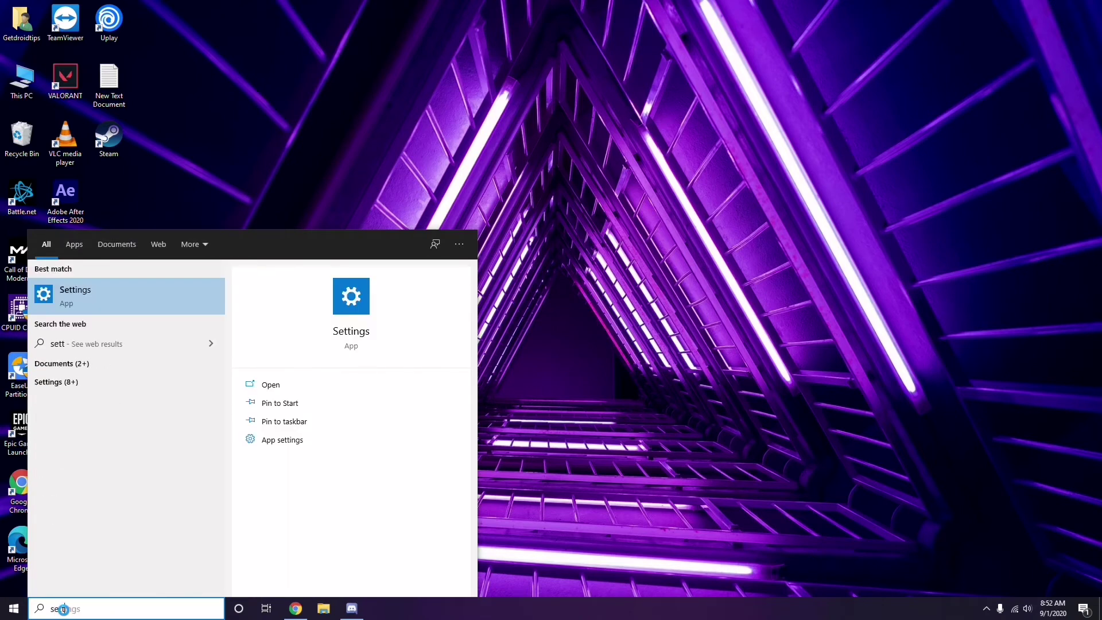
{"action": "type", "text": "ings"}
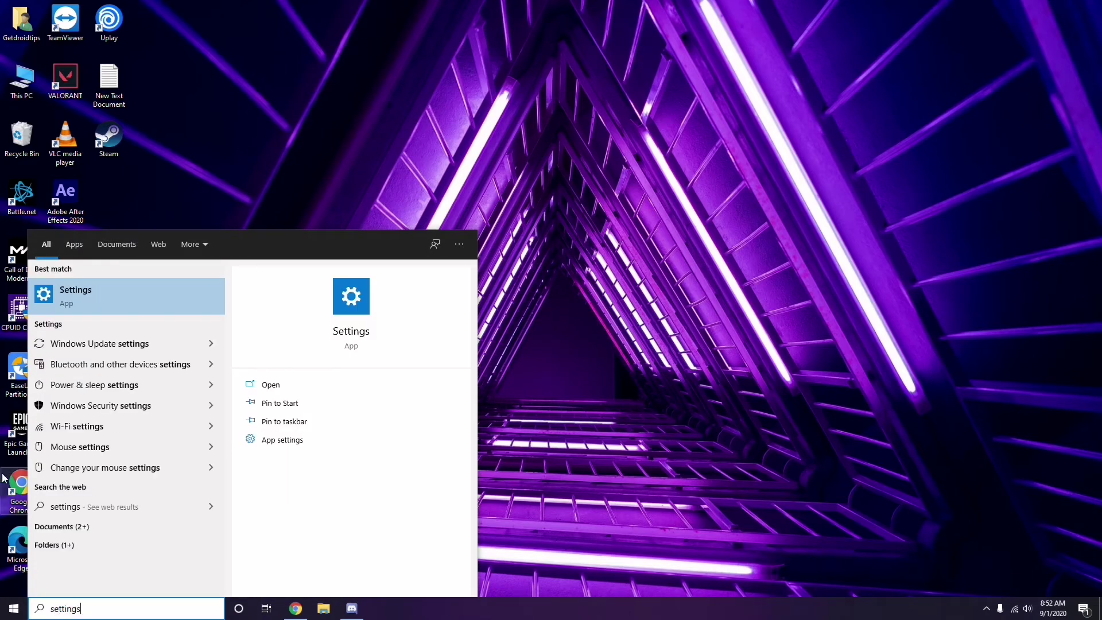
{"action": "left_click", "coordinate": [121, 299]}
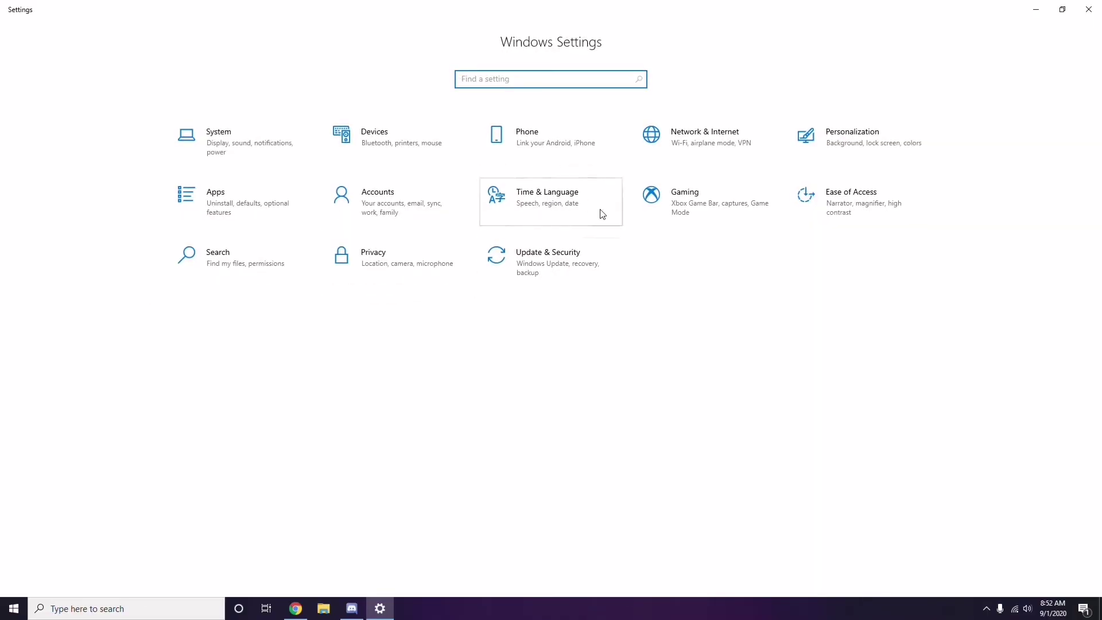
{"action": "left_click", "coordinate": [552, 272]}
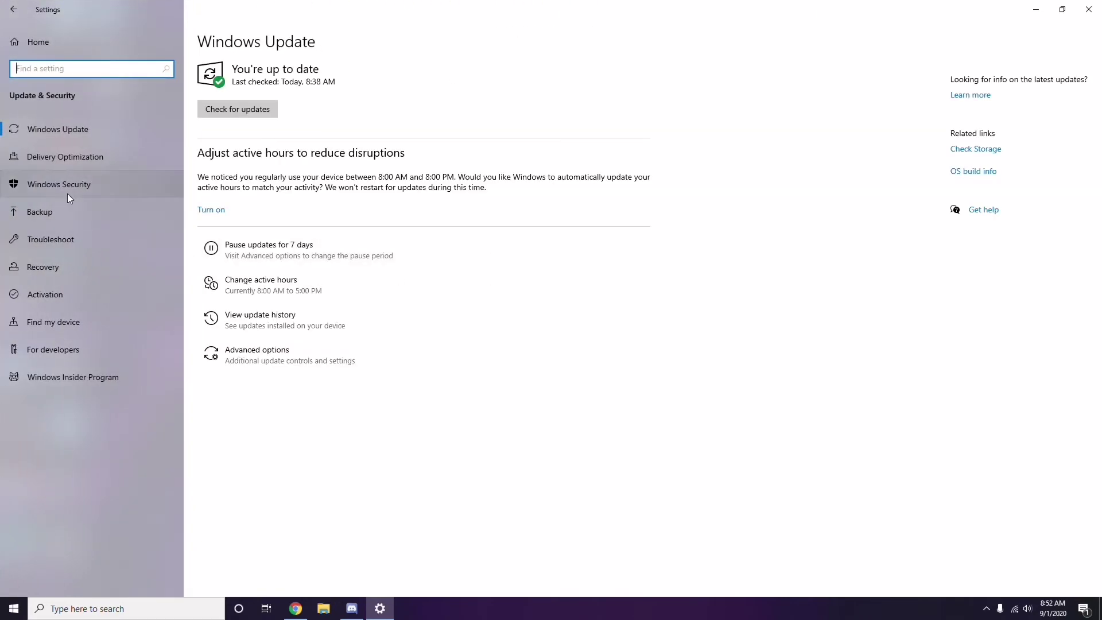
{"action": "left_click", "coordinate": [261, 320]}
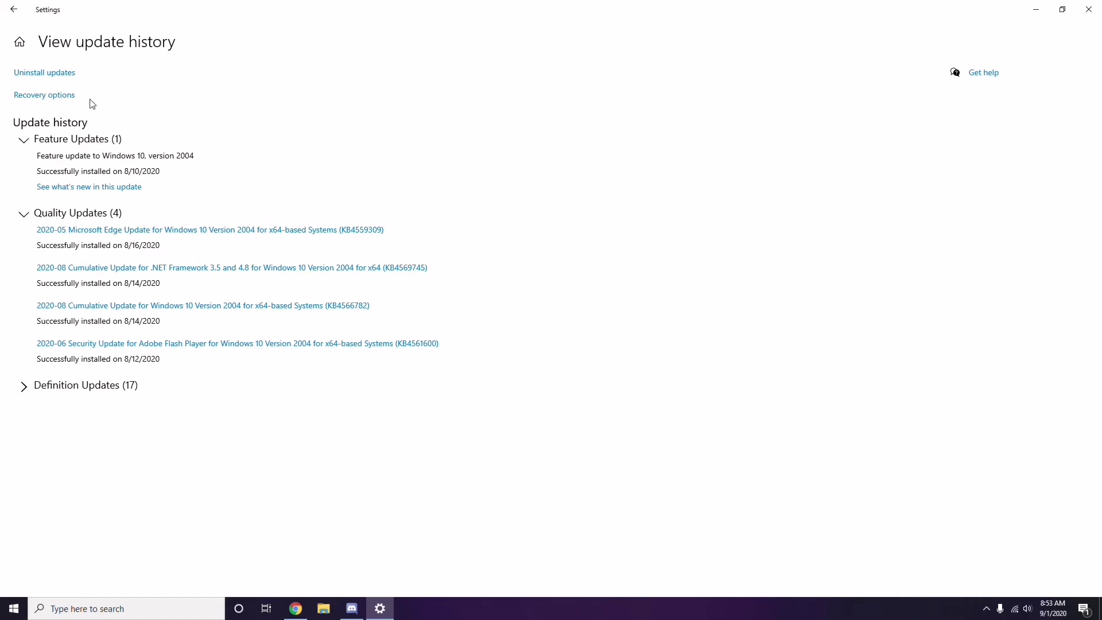
Open the installed updates list and show the uninstall option for the Visual C++ 2010 x64 update KB2565063 without uninstalling it
{"action": "left_click", "coordinate": [56, 77]}
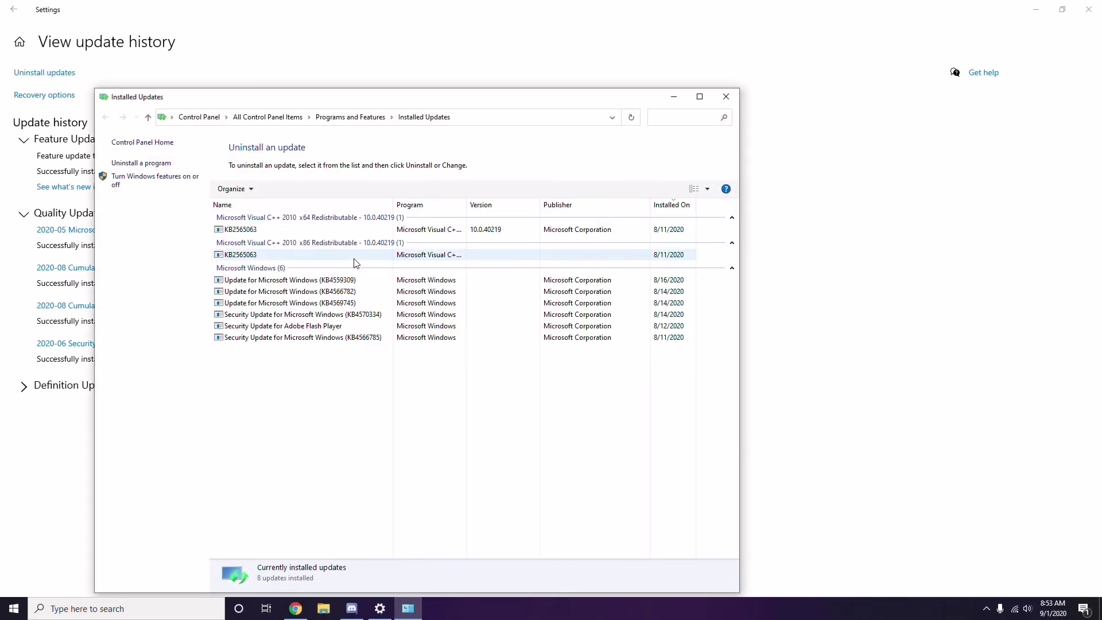
{"action": "right_click", "coordinate": [252, 231]}
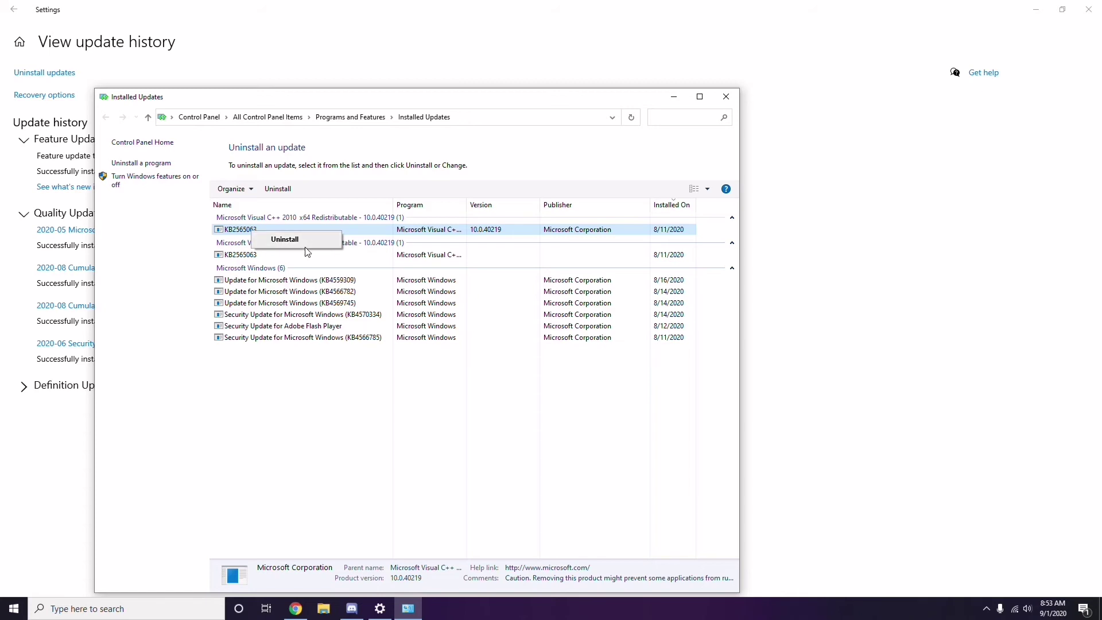
{"action": "left_click", "coordinate": [679, 225]}
{"action": "left_click", "coordinate": [755, 223]}
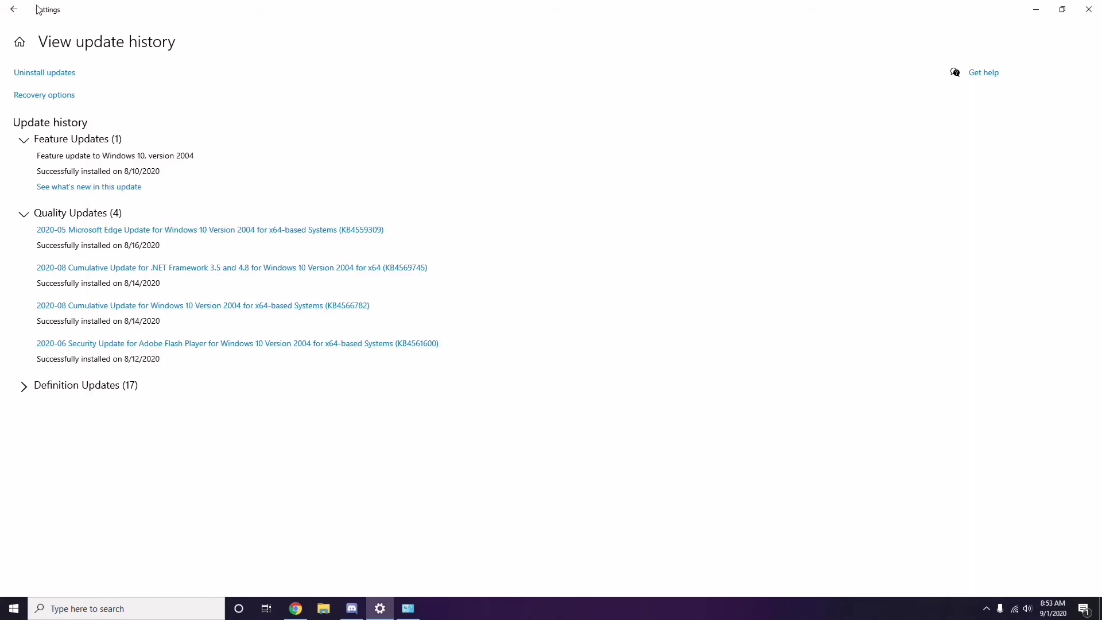
Return to the Windows Settings home page and close both Settings and the Installed Updates window
{"action": "left_click", "coordinate": [19, 15]}
{"action": "left_click", "coordinate": [19, 15]}
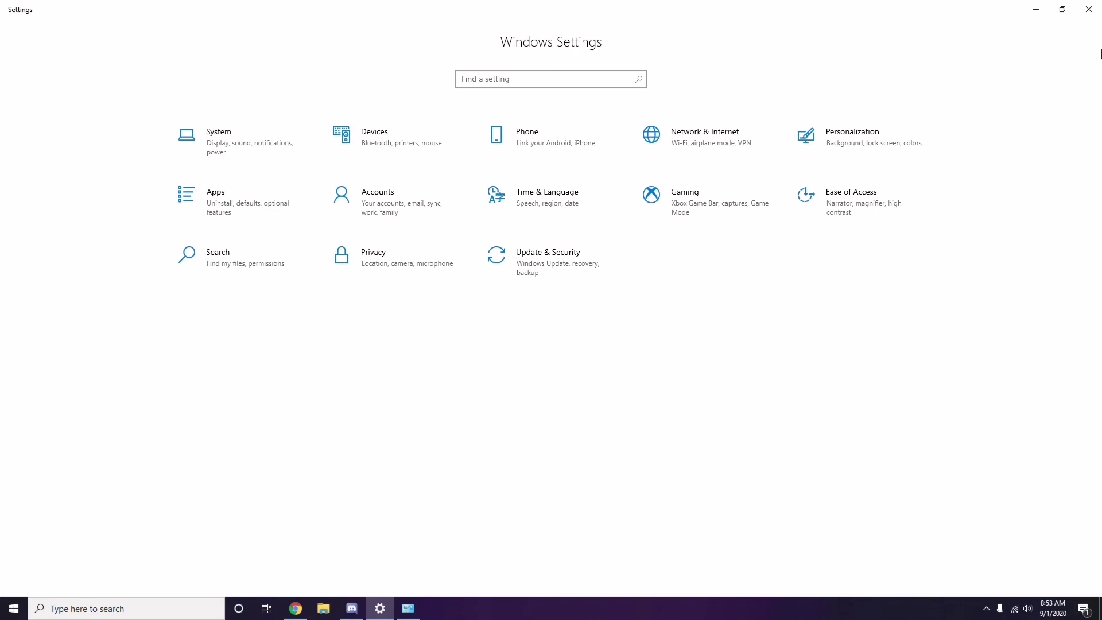
{"action": "left_click", "coordinate": [1088, 16]}
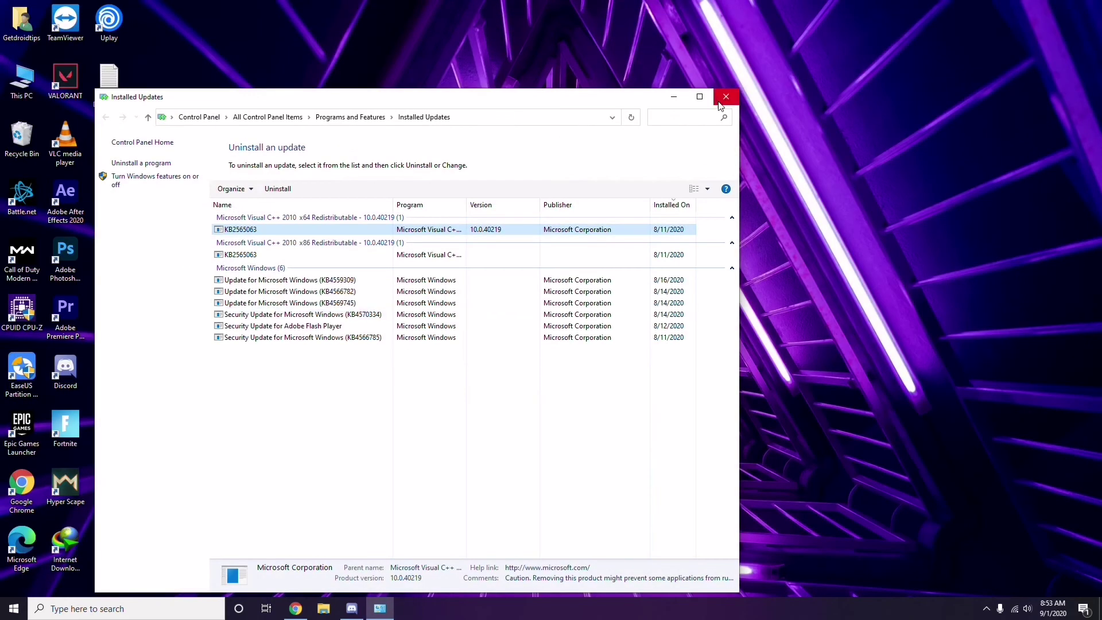
{"action": "left_click", "coordinate": [723, 98]}
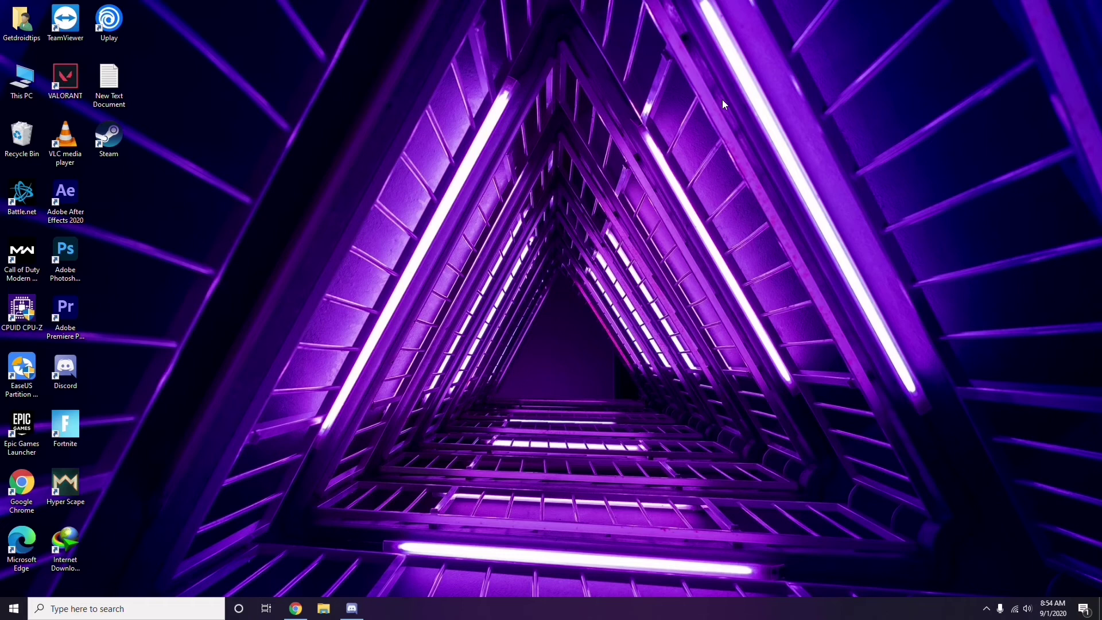
Open the temporary files folder by running %temp% from the Run dialog
{"action": "key", "text": "super+r"}
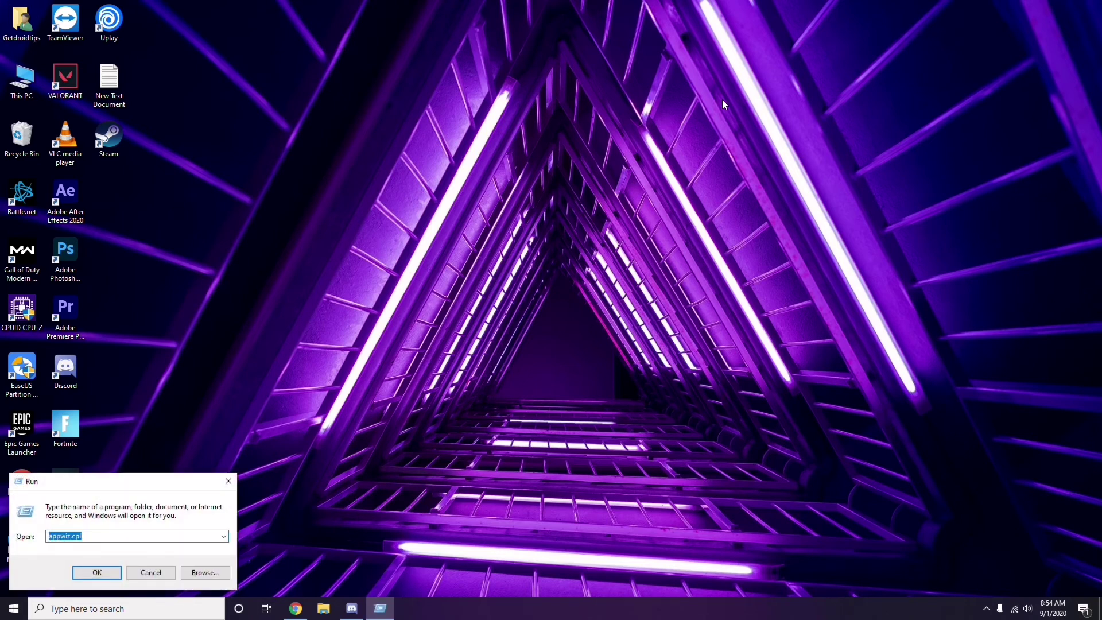
{"action": "key", "text": "BackSpace"}
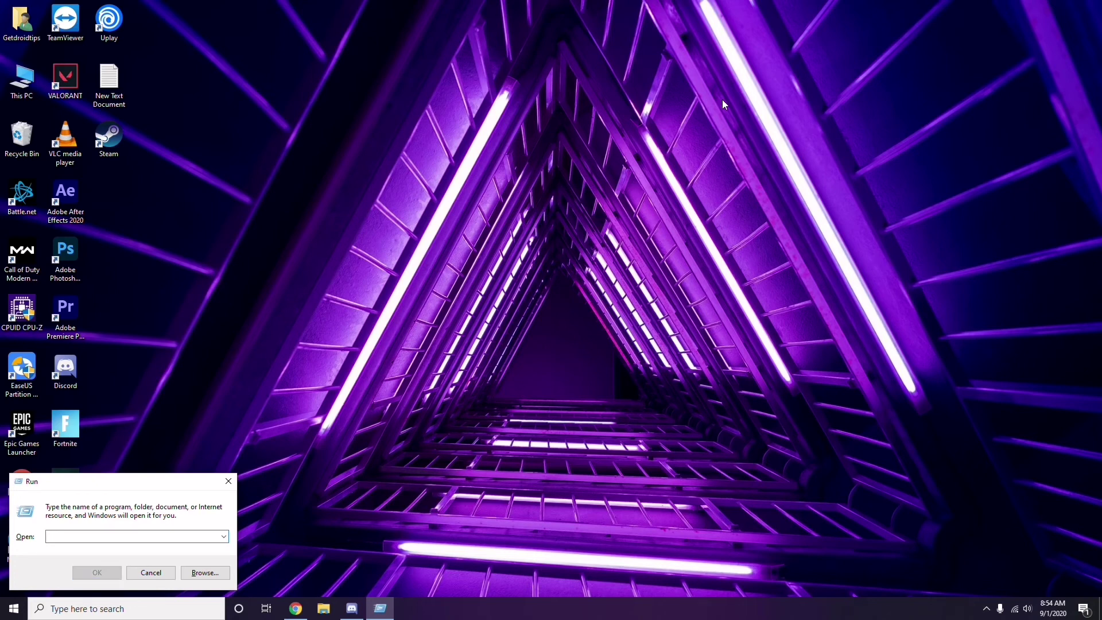
{"action": "type", "text": "%"}
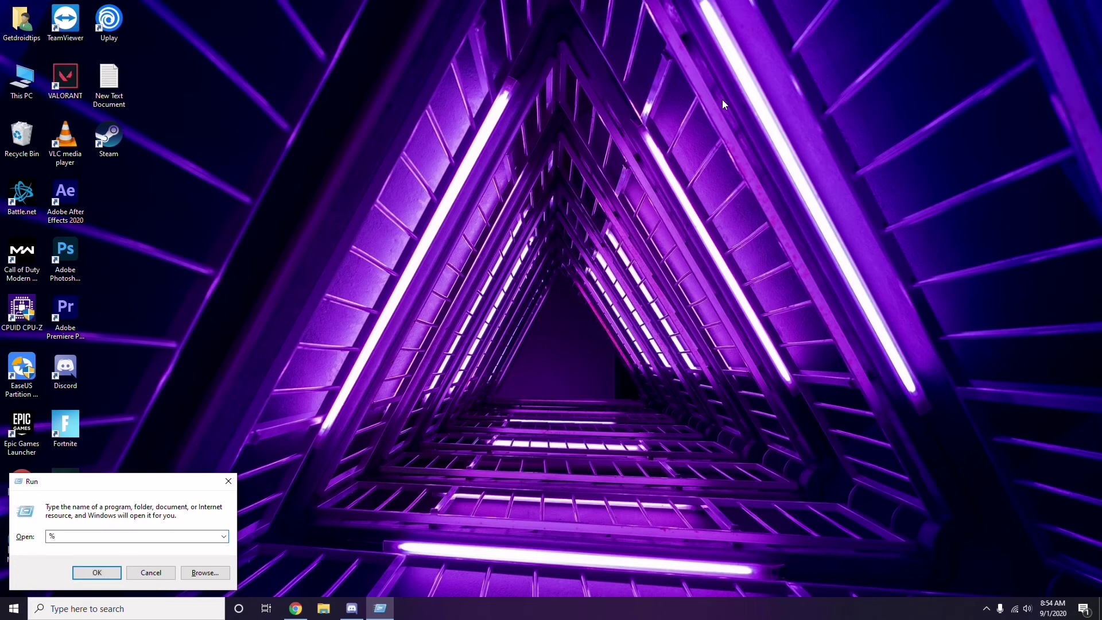
{"action": "type", "text": "temp%"}
{"action": "left_click", "coordinate": [98, 573]}
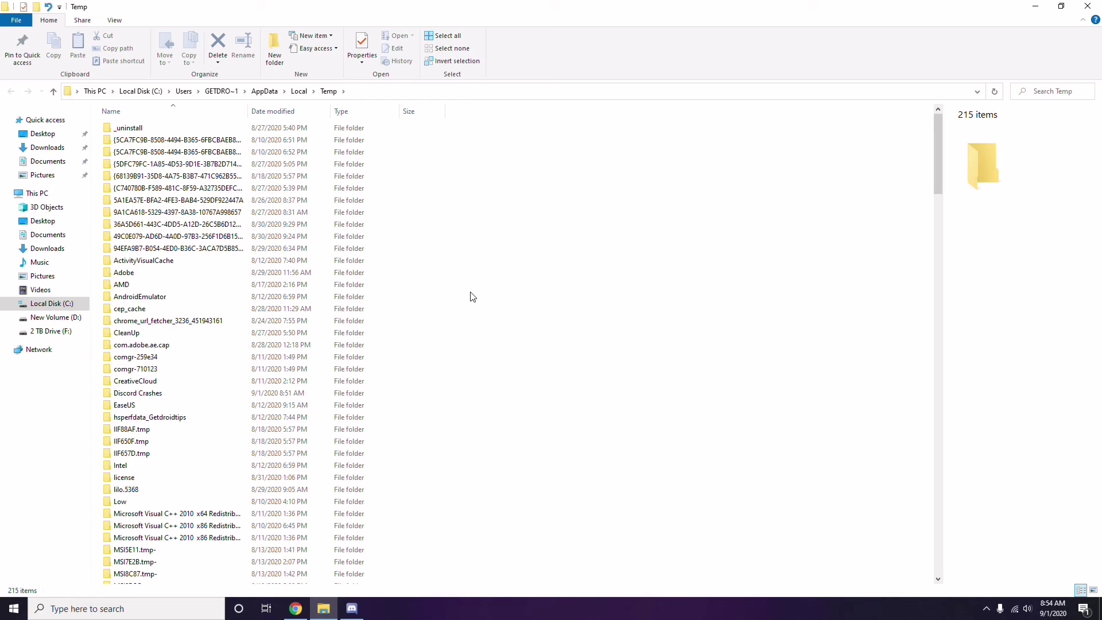
Select all items in the Temp folder, clear the selection, close the folder, and refresh the desktop
{"action": "key", "text": "ctrl+a"}
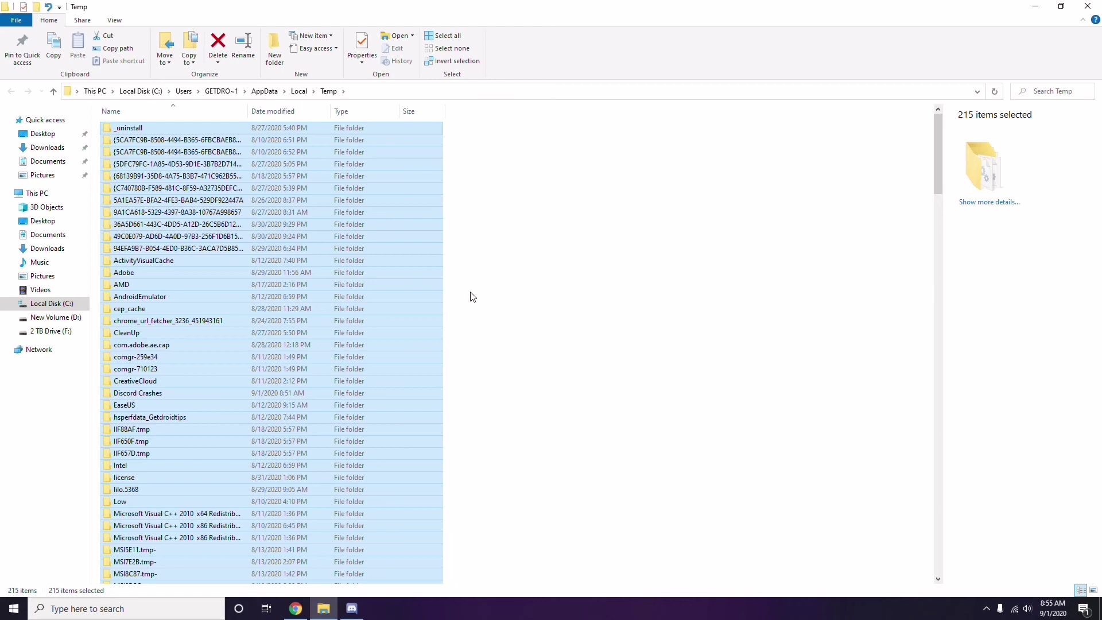
{"action": "left_click", "coordinate": [531, 293]}
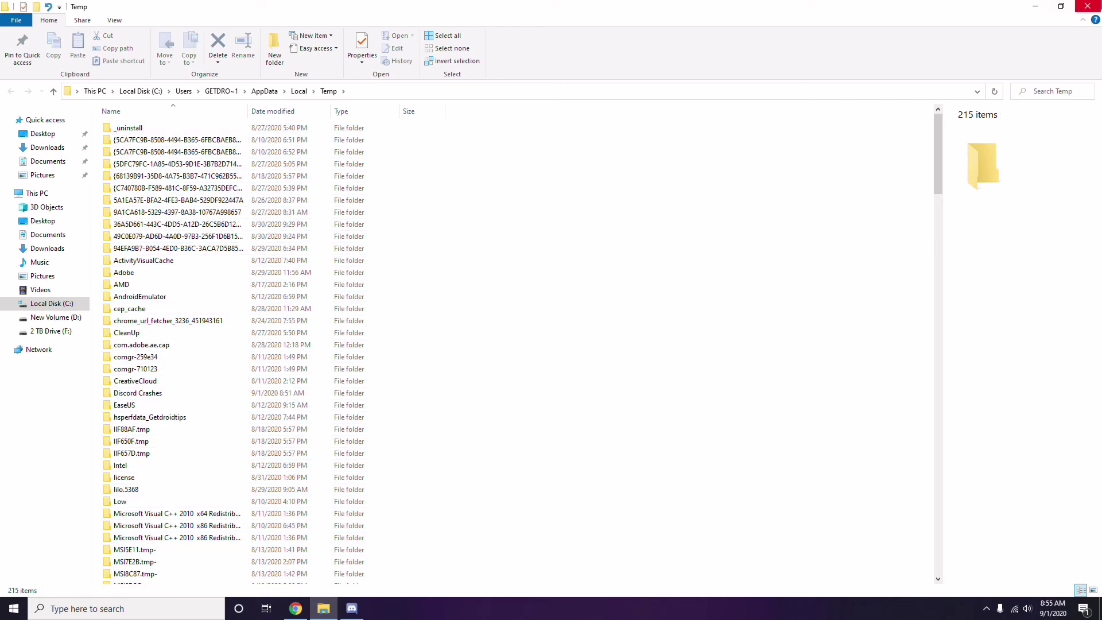
{"action": "left_click", "coordinate": [1087, 5]}
{"action": "right_click", "coordinate": [425, 170]}
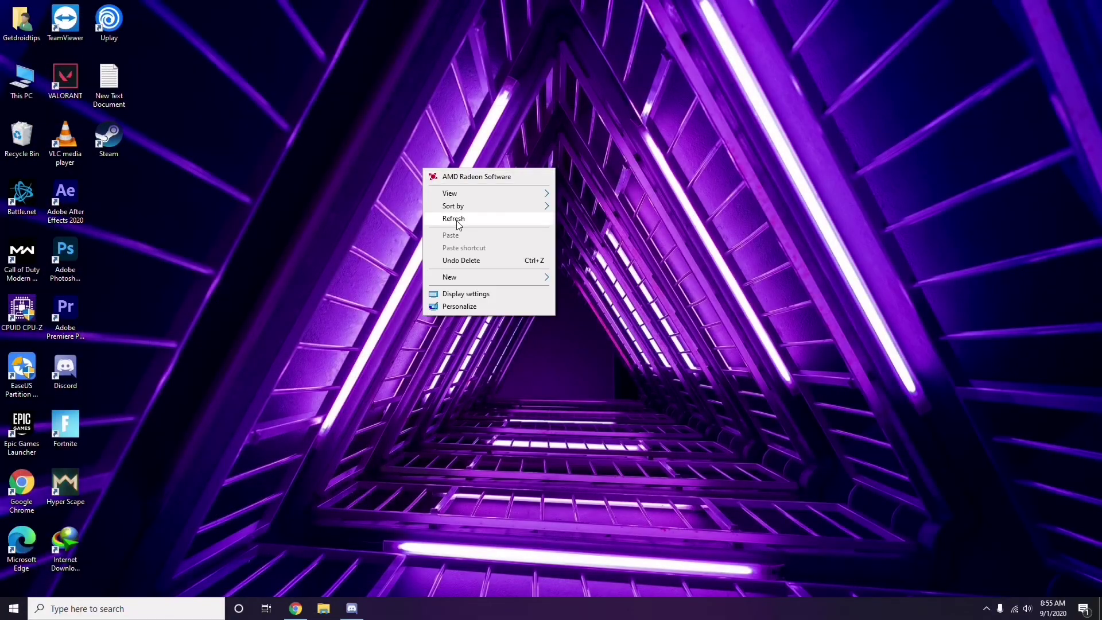
{"action": "left_click", "coordinate": [458, 219]}
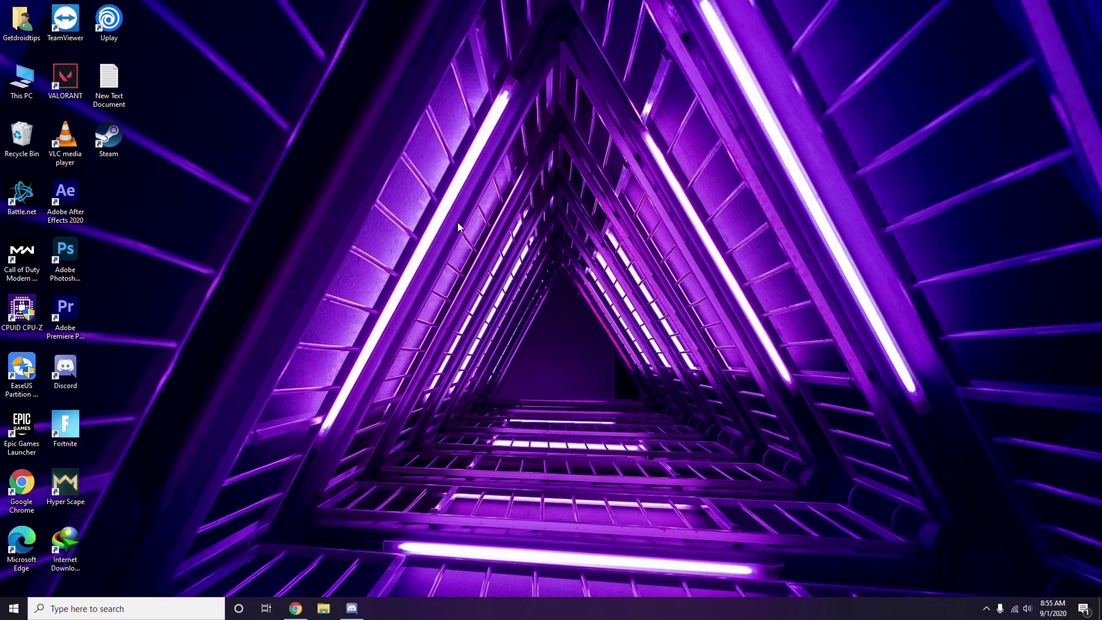
Open AMD Radeon Software from the hidden tray icons to check the driver version and available update, and close it
{"action": "left_click", "coordinate": [986, 608]}
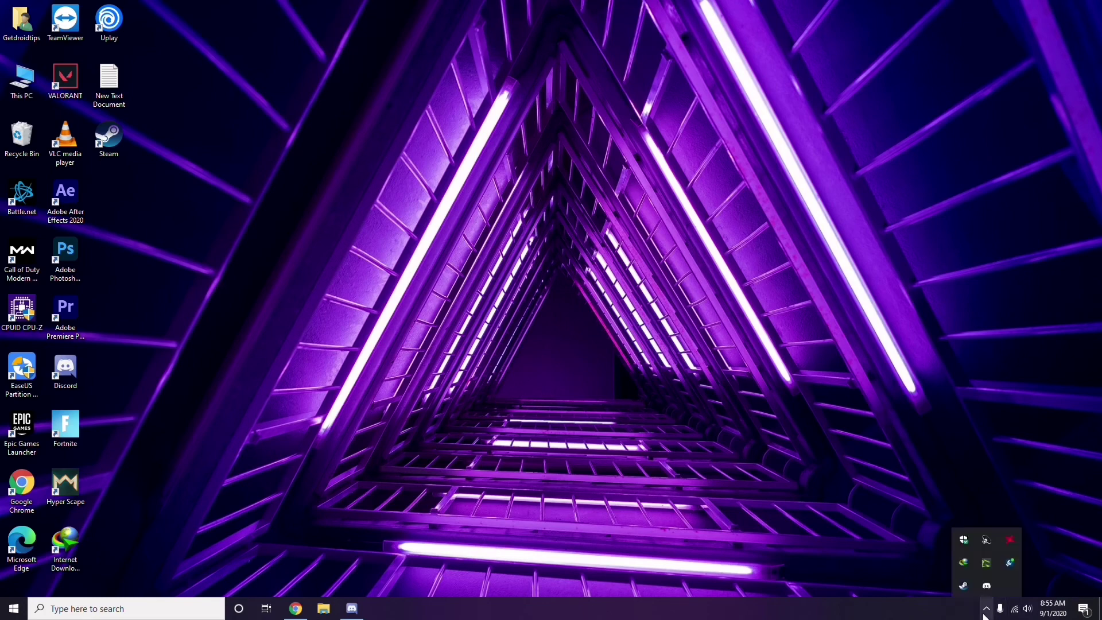
{"action": "left_click", "coordinate": [1010, 540]}
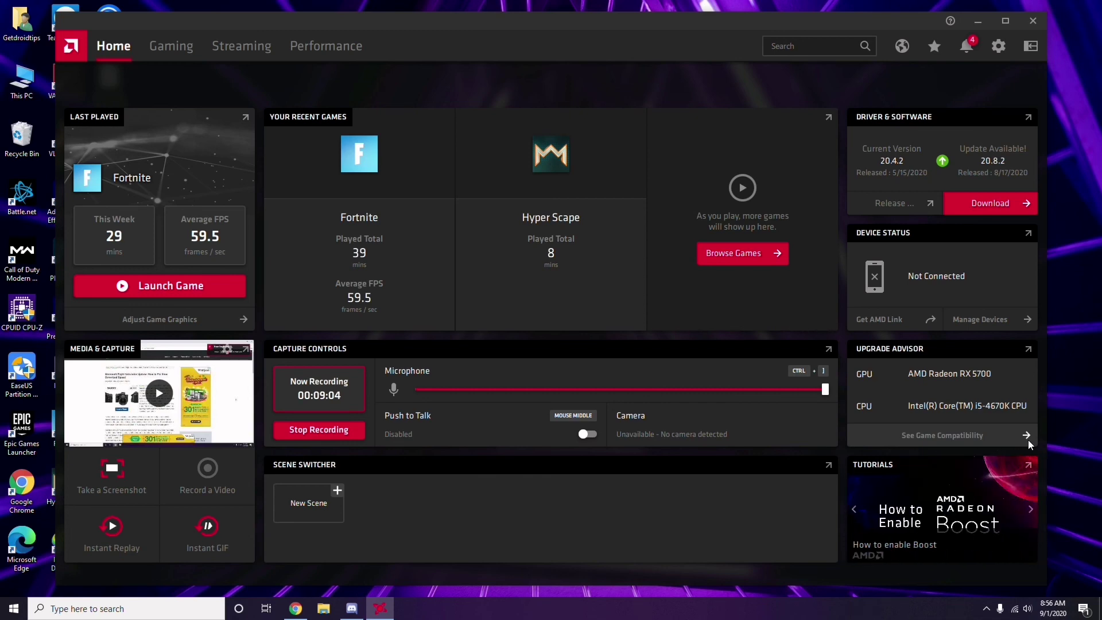
{"action": "left_click", "coordinate": [1037, 26]}
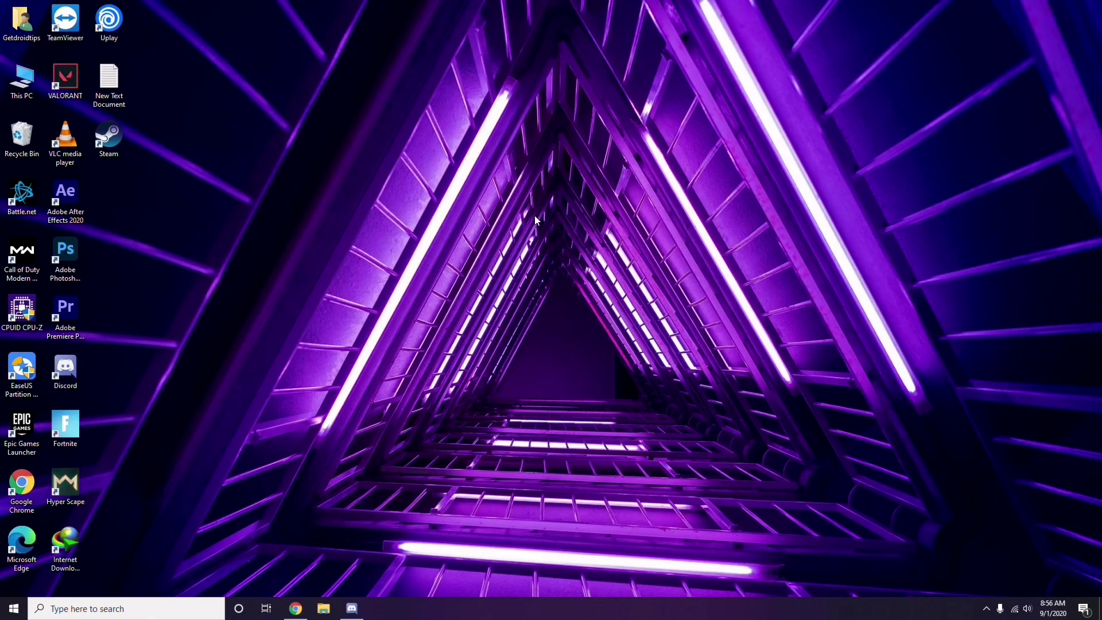
{"action": "left_click", "coordinate": [14, 608]}
{"action": "left_click", "coordinate": [496, 429]}
{"action": "right_click", "coordinate": [303, 263]}
{"action": "left_click", "coordinate": [336, 314]}
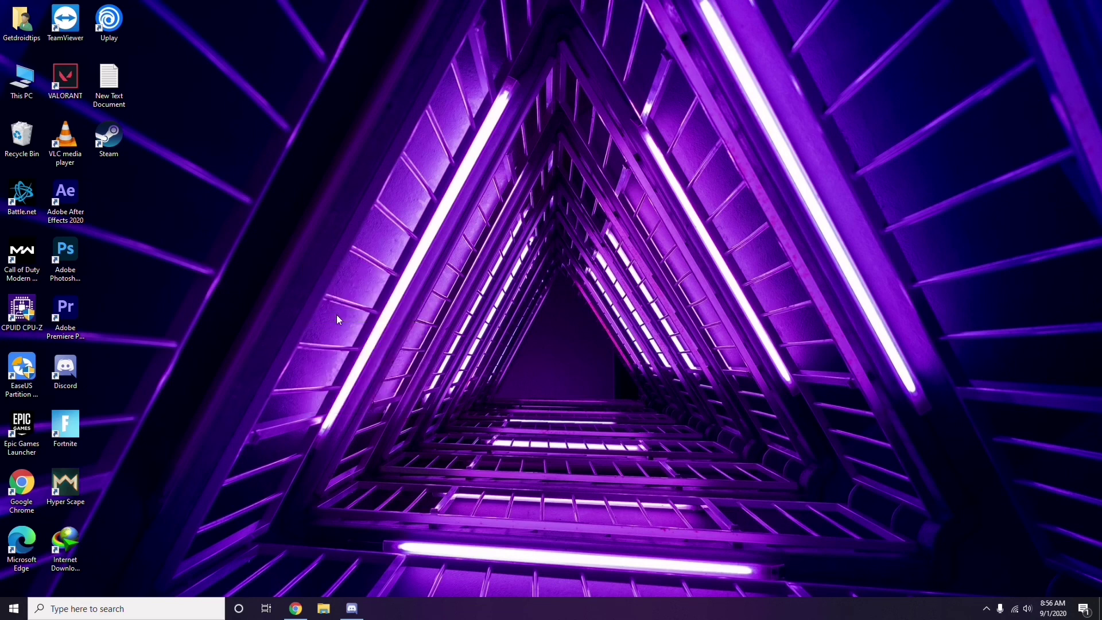